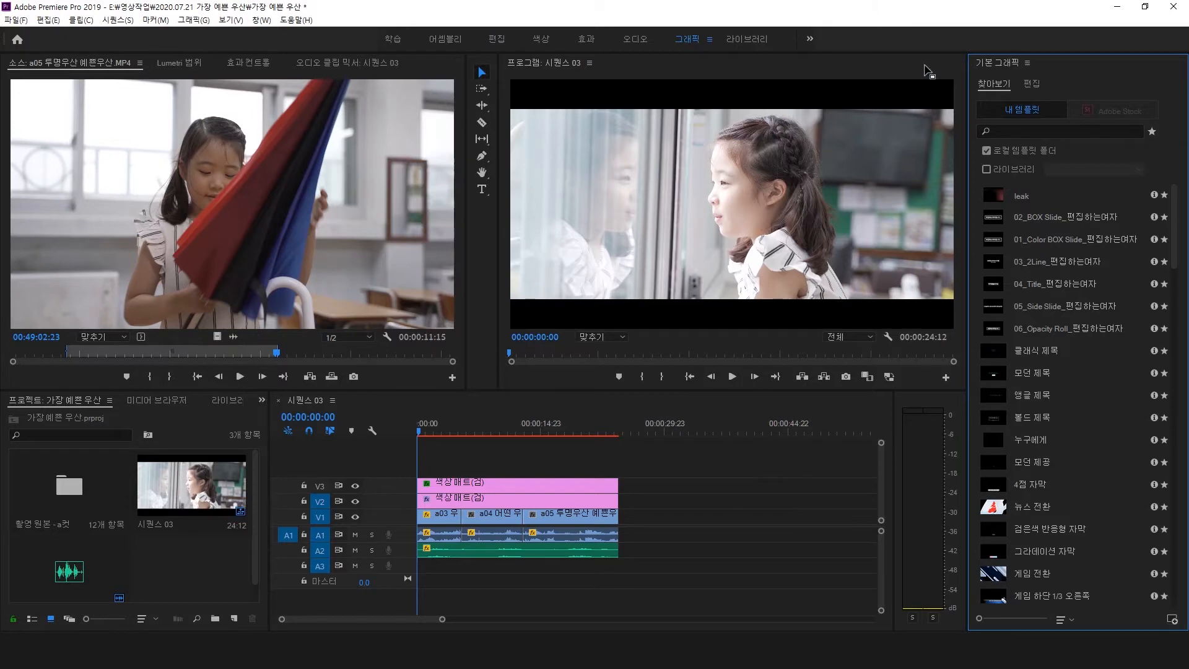
Add a new video track above V3 in the sequence
click(933, 70)
click(1066, 71)
right_click(384, 487)
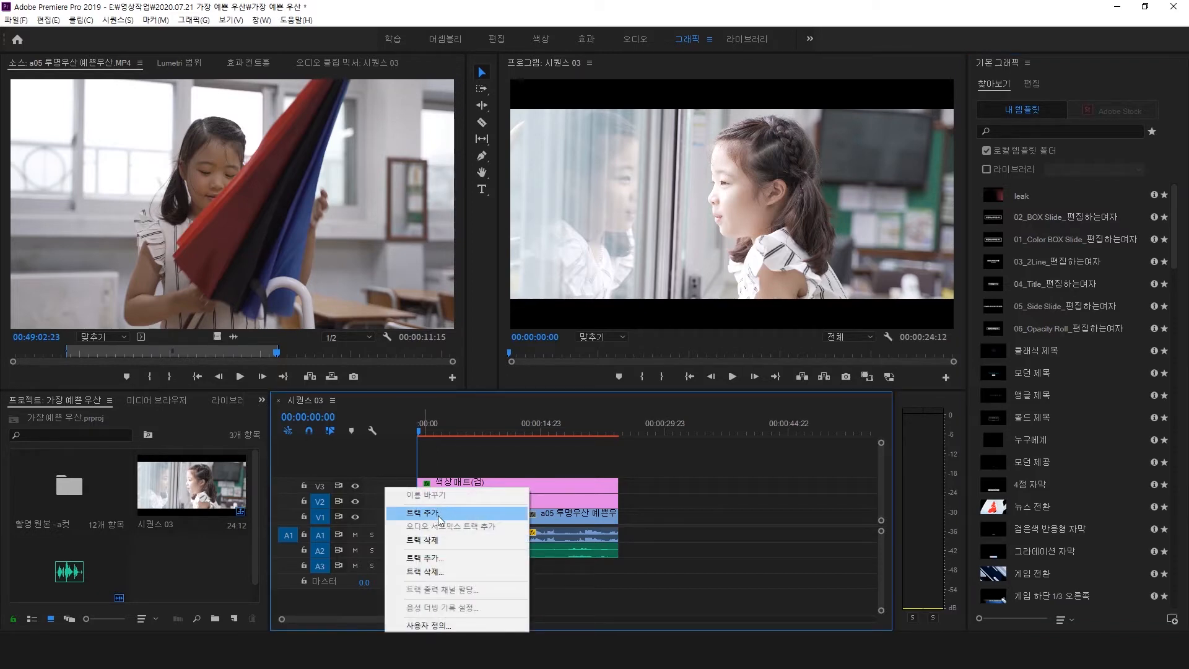
click(441, 515)
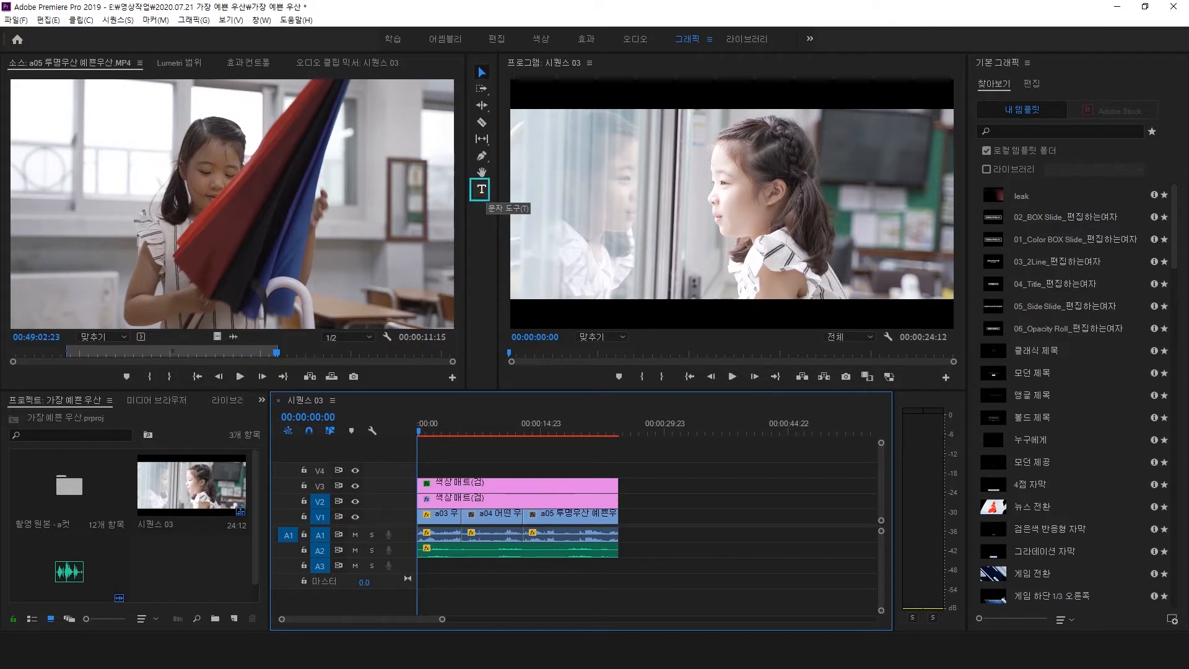
Create a text caption reading "아 비가 많이 오네" in the lower part of the video frame with the Type tool
click(481, 190)
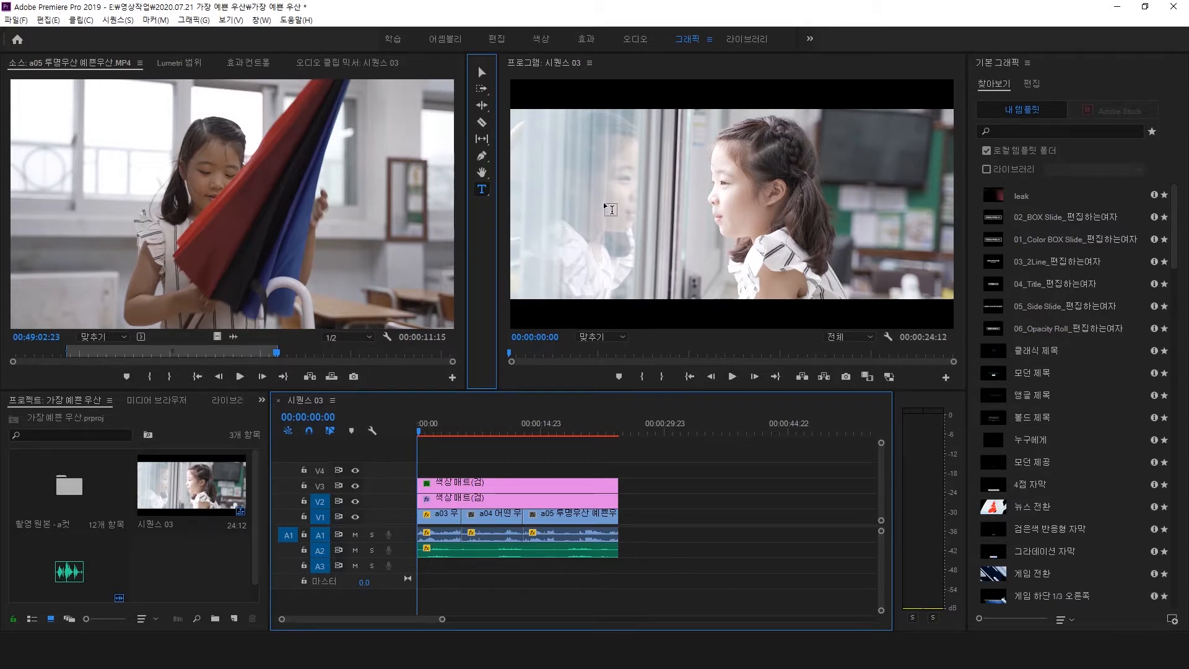
click(657, 282)
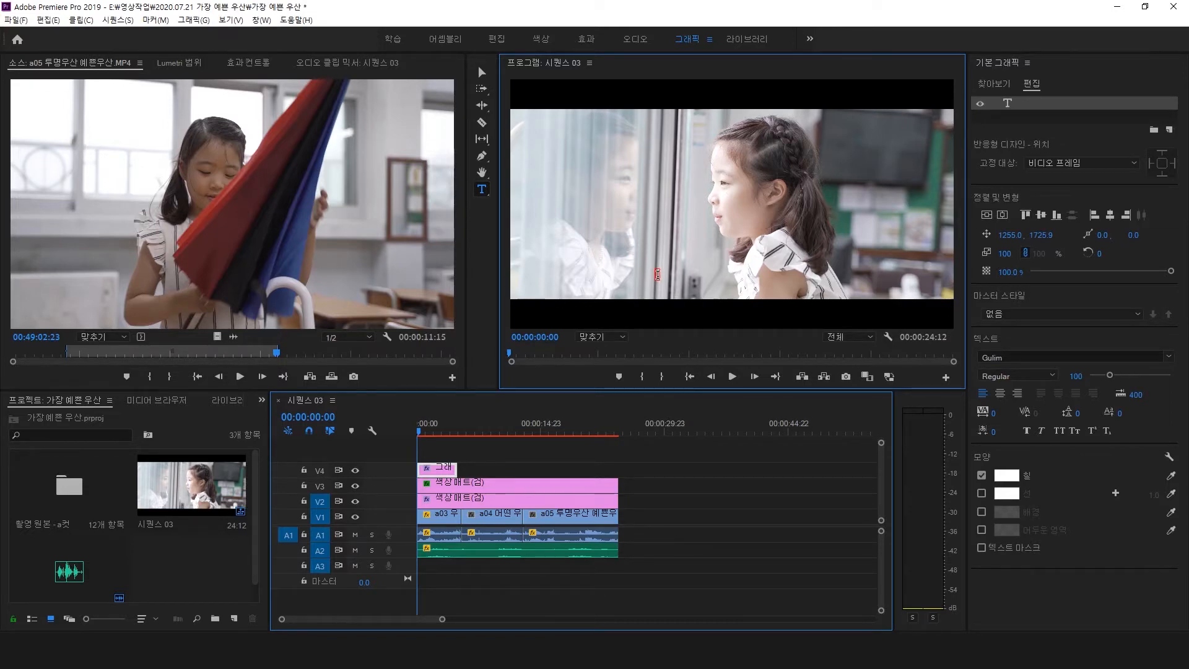
text(아 비가 많이 오네)
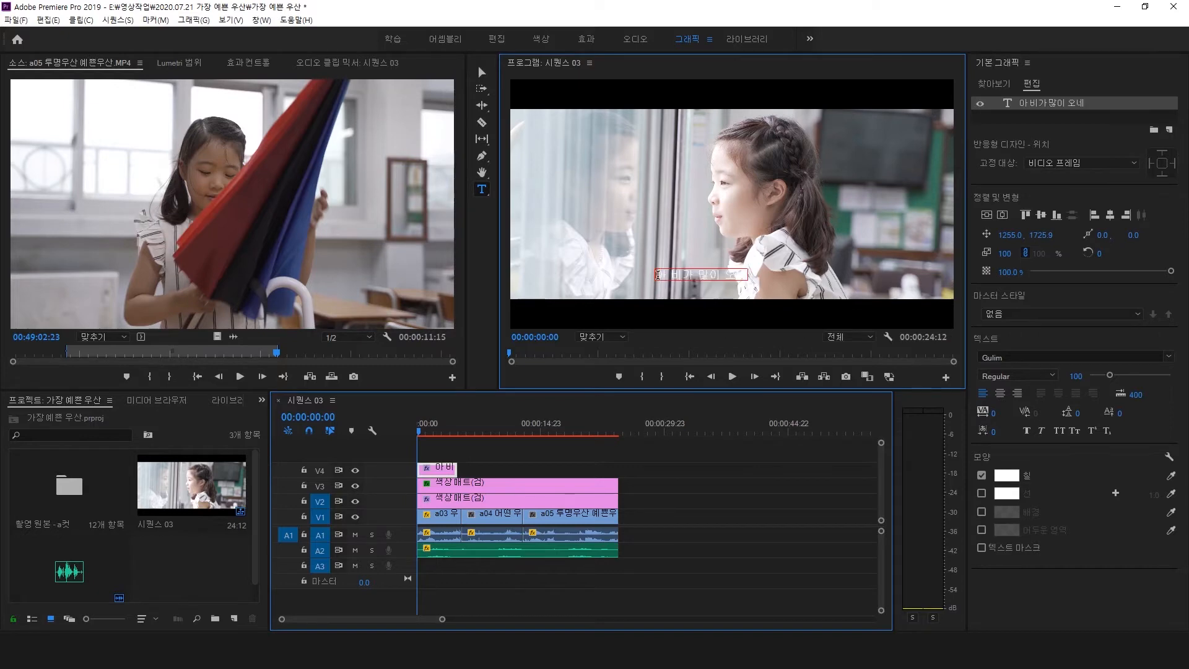
click(1071, 155)
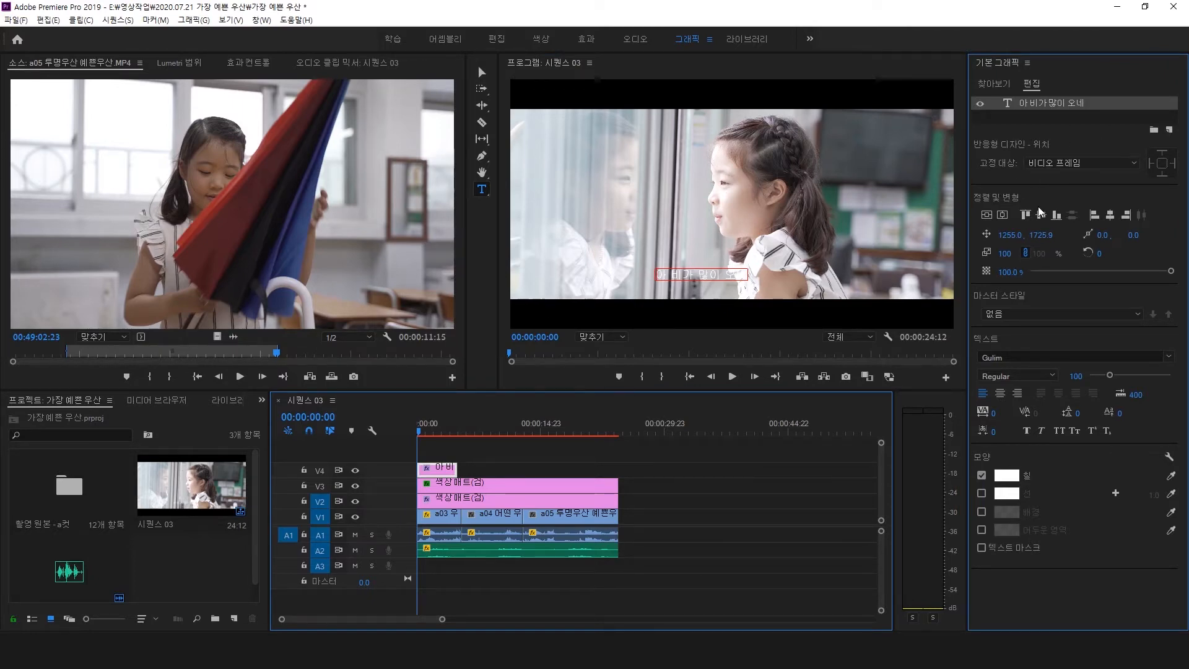
key(ctrl+2)
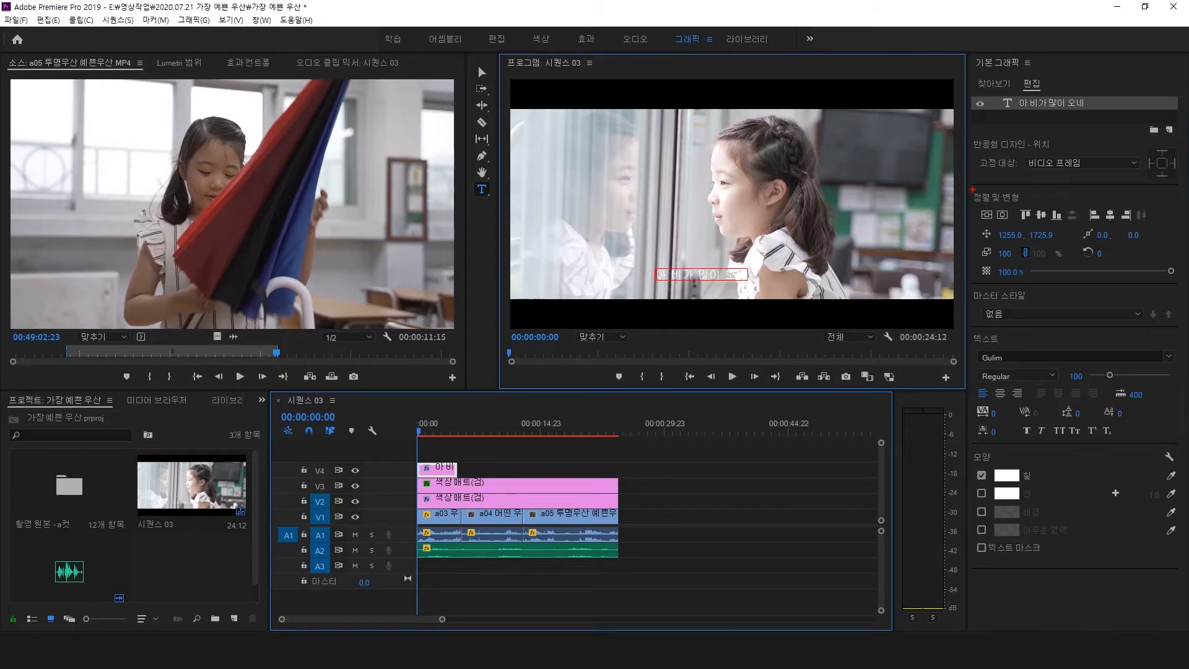
mouse_move(969, 185)
mouse_down()
mouse_move(1096, 259)
mouse_move(1187, 283)
mouse_up()
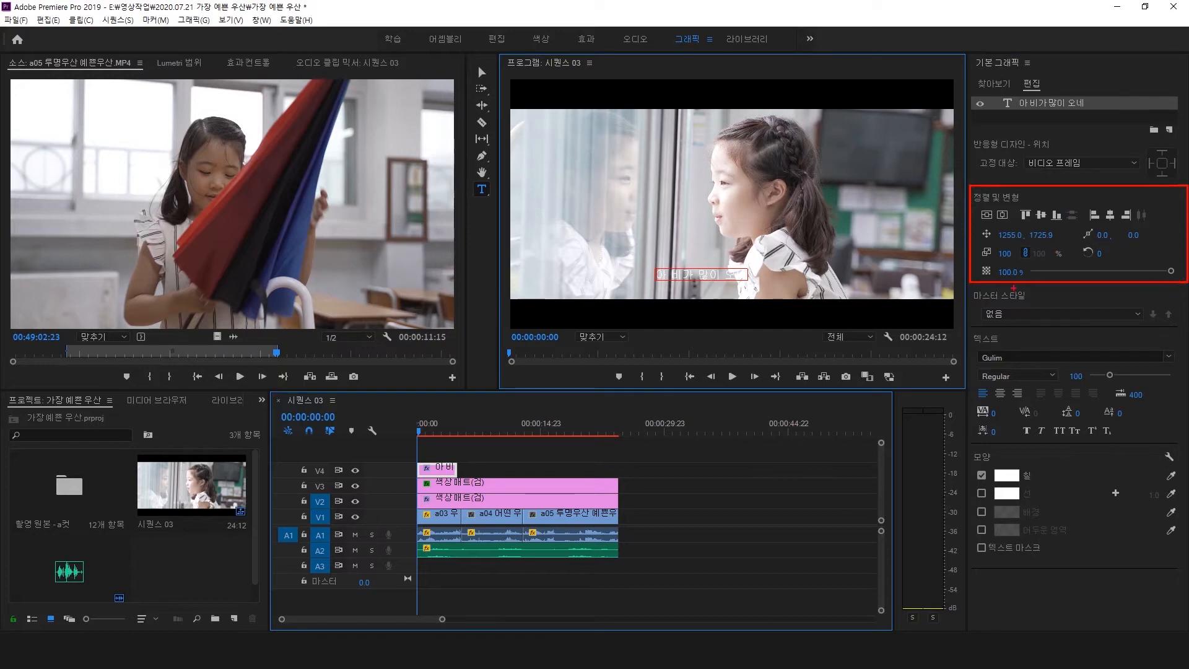
drag(972, 286, 1186, 326)
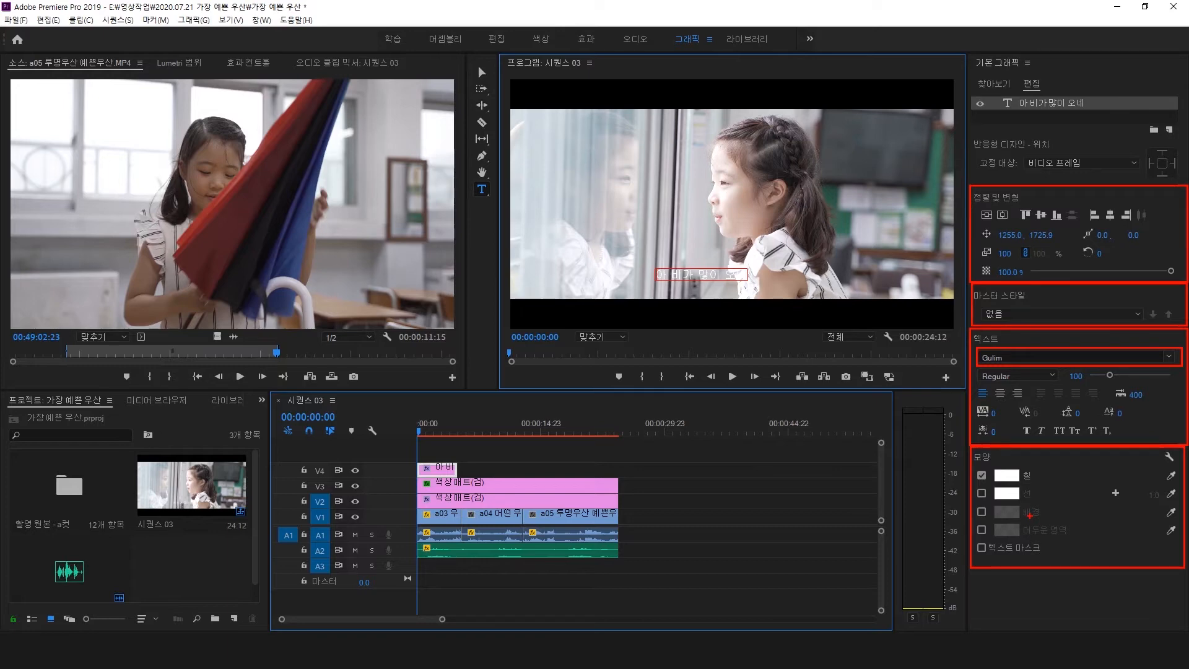
Select the caption's text layer and center it horizontally in the frame
click(479, 70)
click(1039, 102)
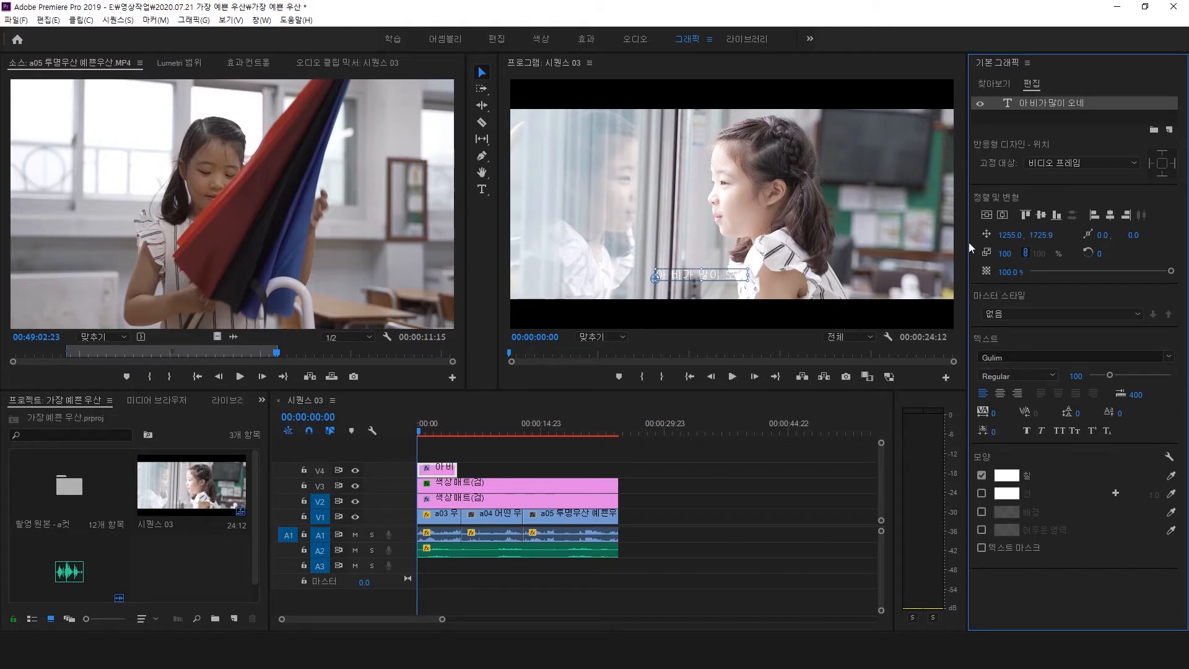
click(1002, 214)
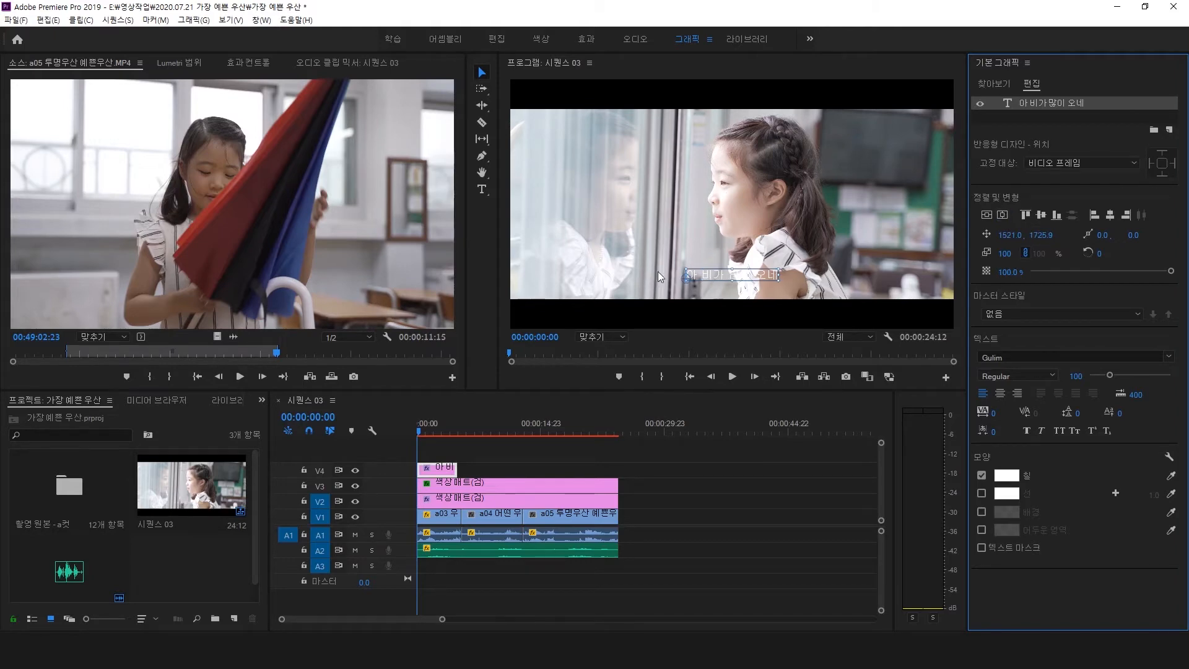
key(ctrl+z)
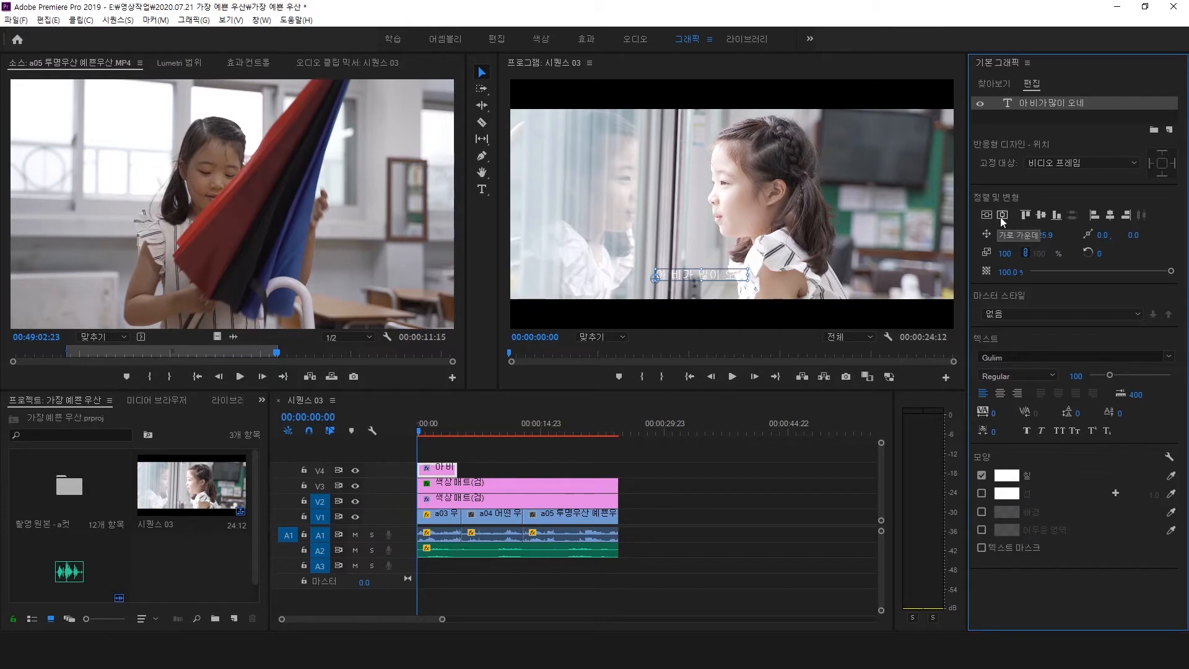
click(1000, 215)
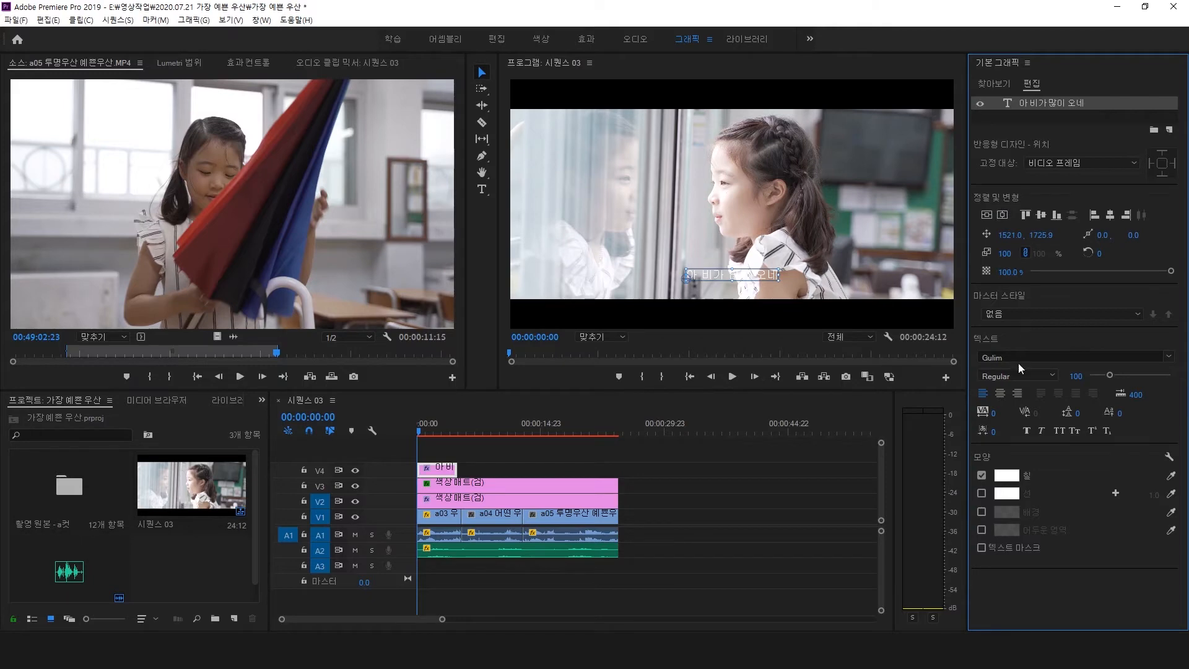
Set the caption's font to Noto Sans CJK KR Medium and its size to 146
click(1171, 357)
scroll(1184, 416, down, 1)
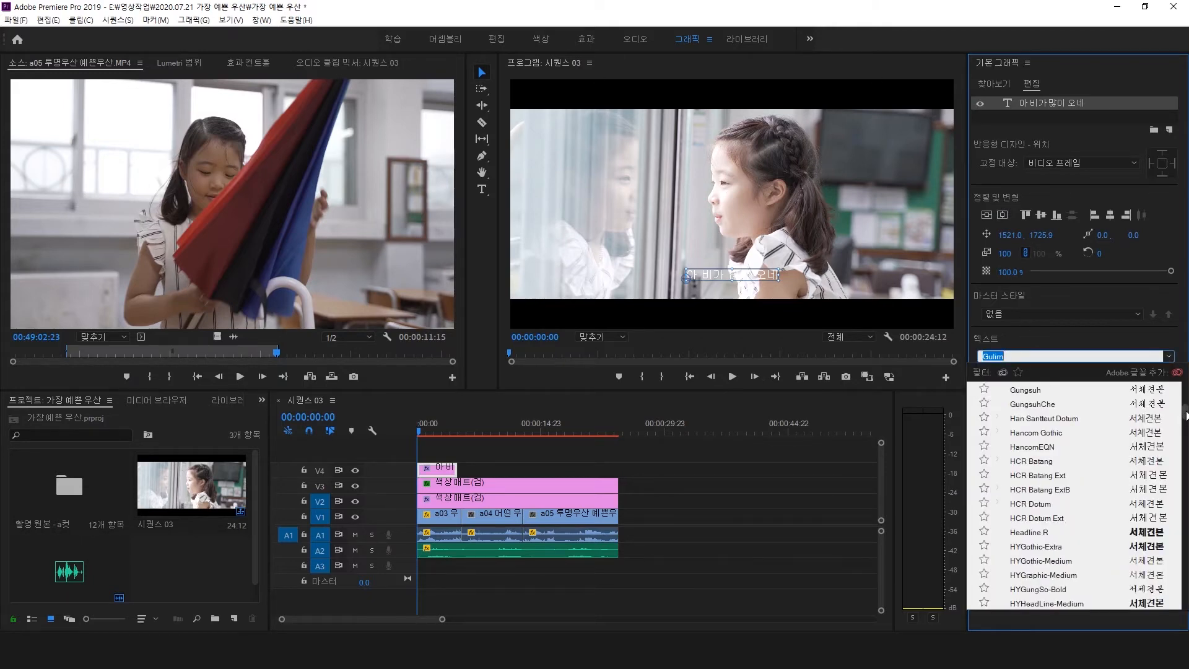
drag(1185, 416, 1186, 451)
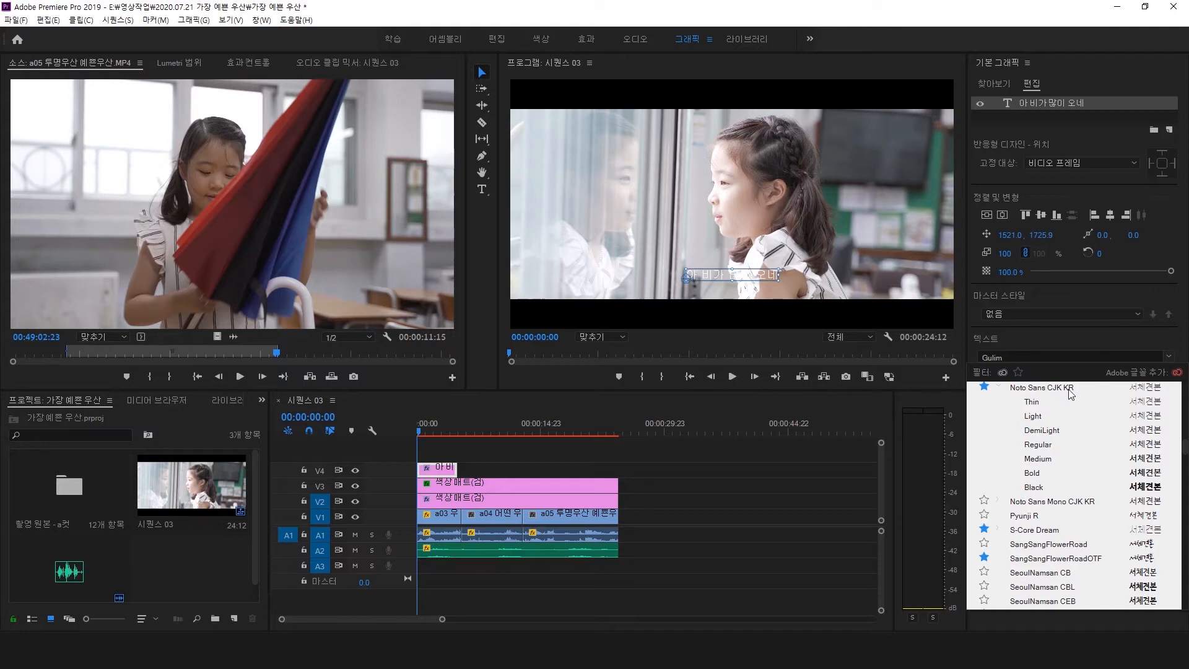
click(1046, 461)
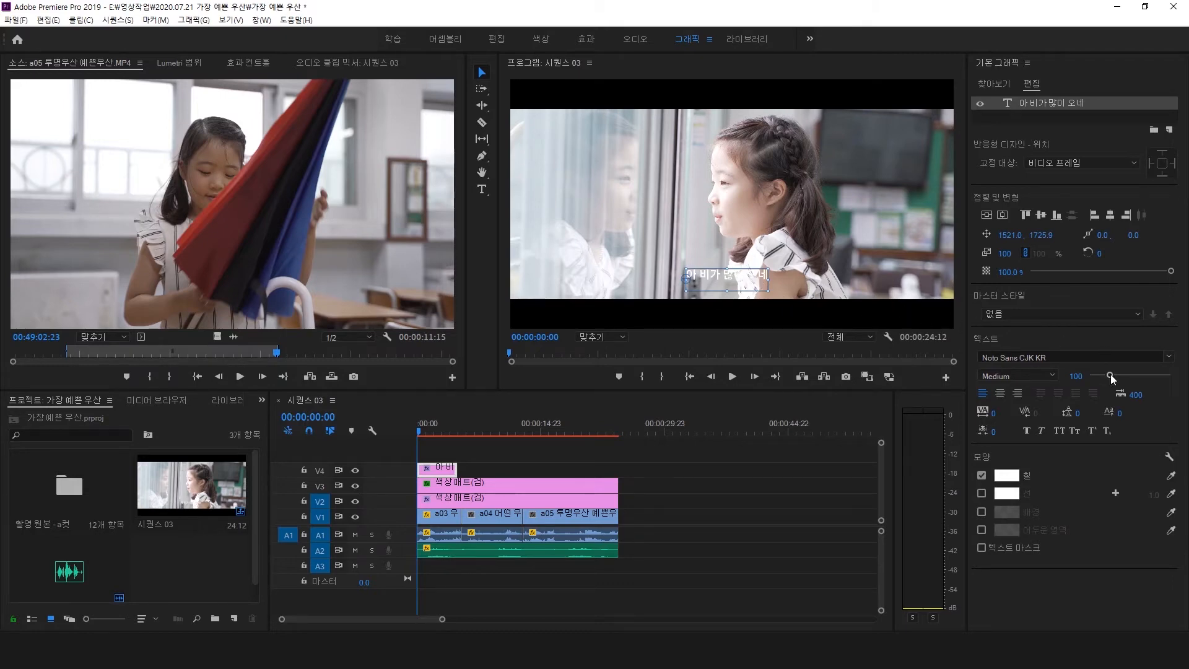
drag(1110, 376, 1118, 375)
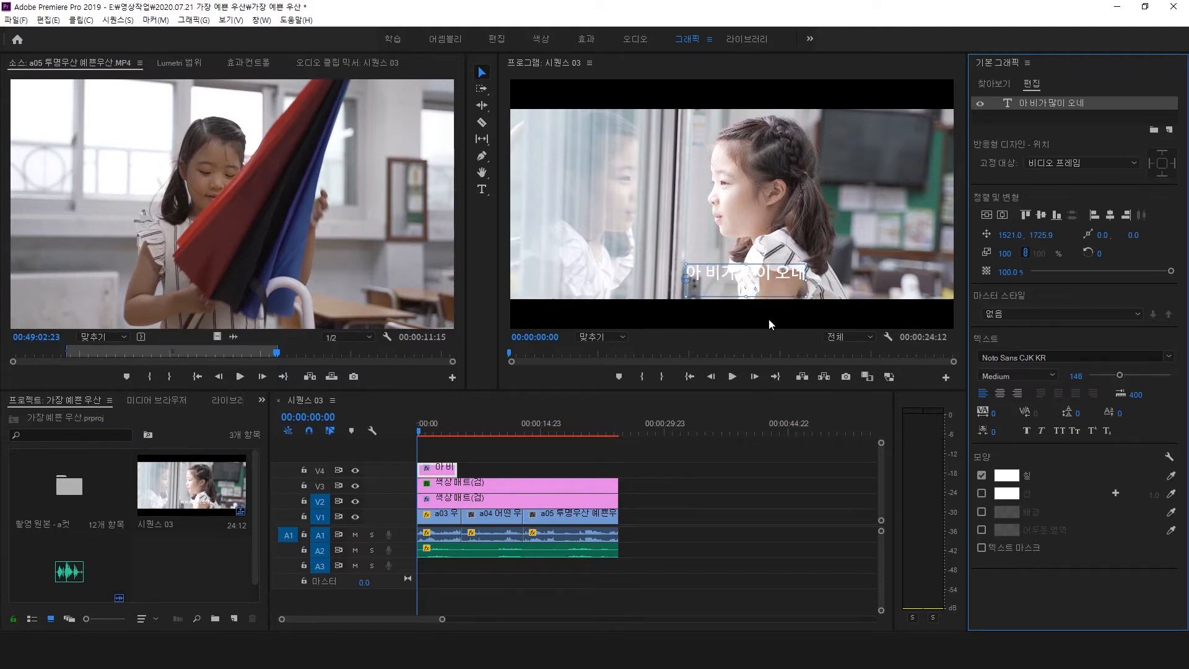
Center-align the caption about the frame's middle and move it down to just above the lower black bar
click(1003, 399)
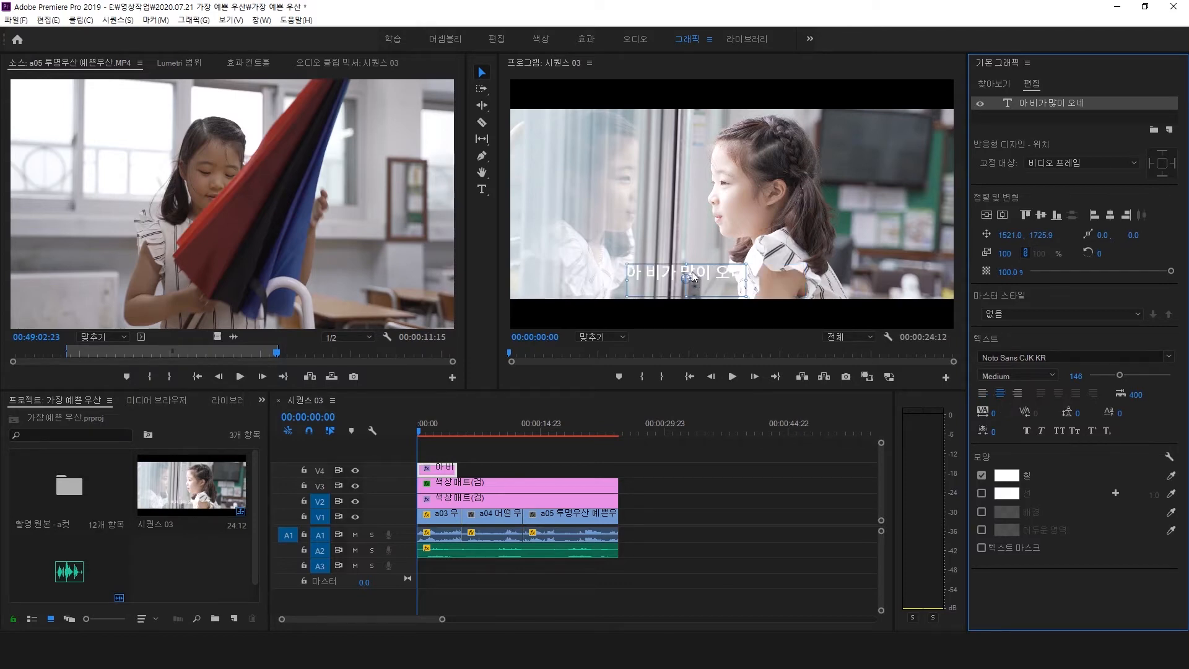
click(1003, 214)
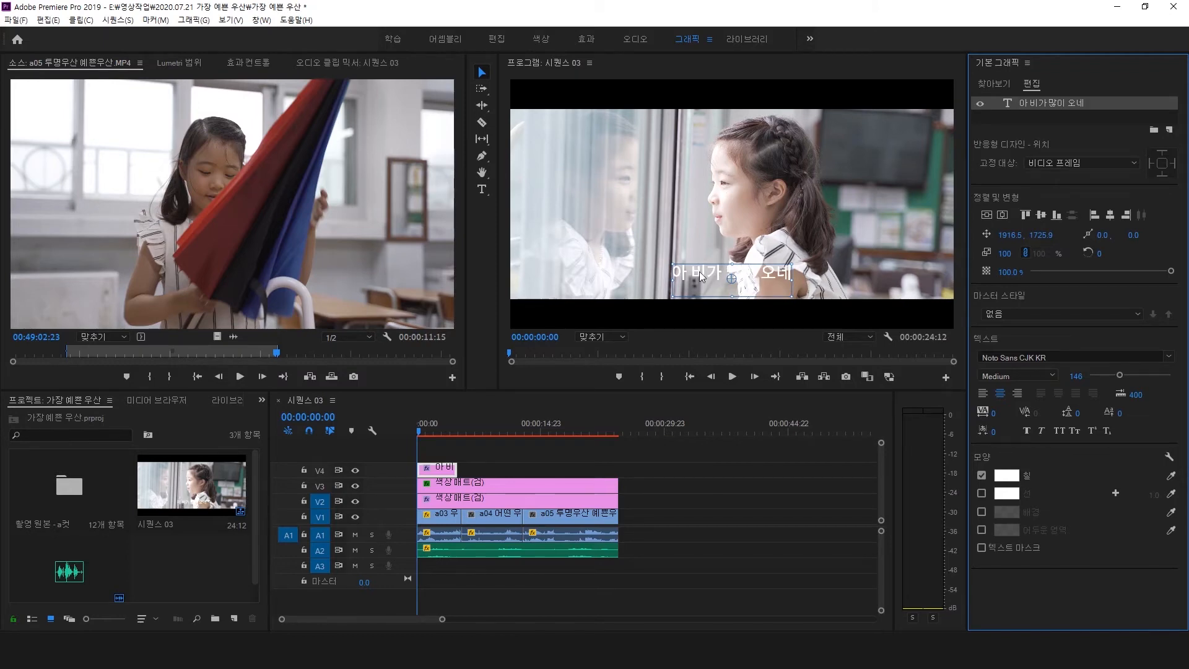
drag(703, 274, 704, 284)
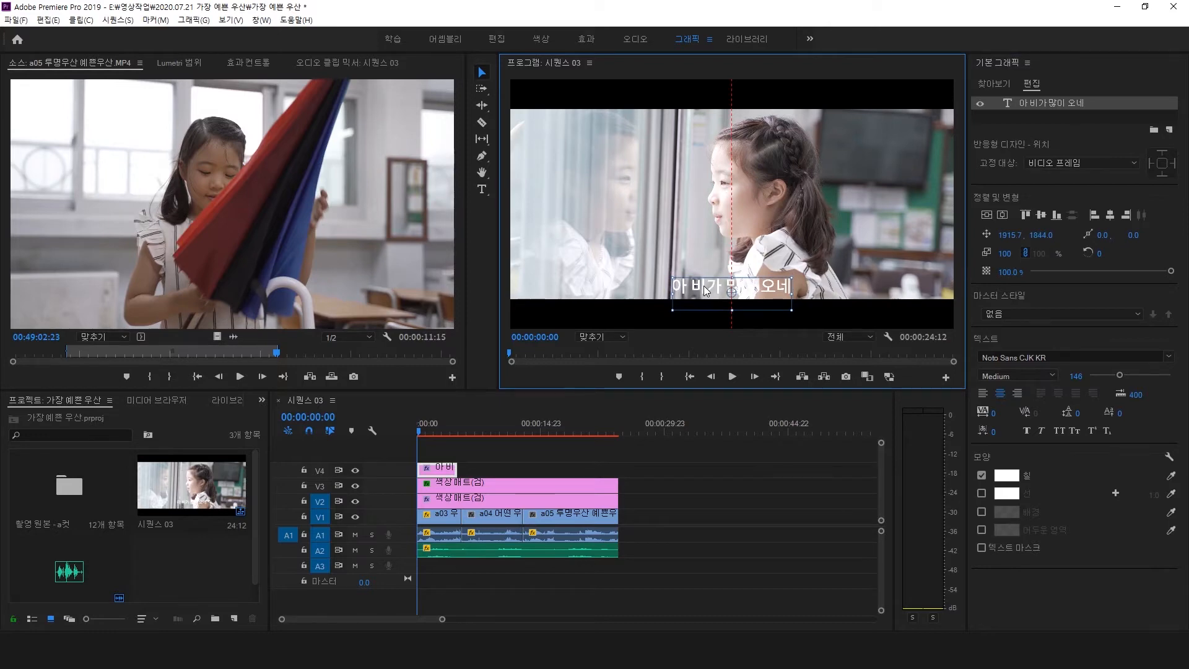
drag(704, 286, 704, 286)
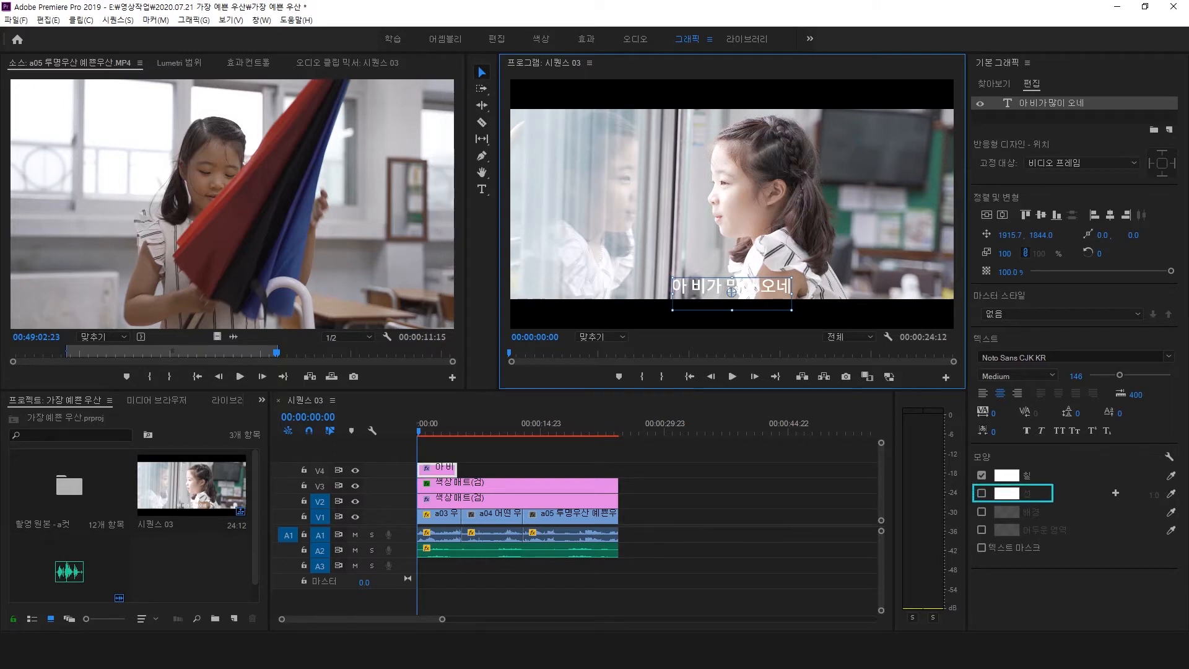
Enable a stroke on the caption text and set its color to black (000000)
click(982, 493)
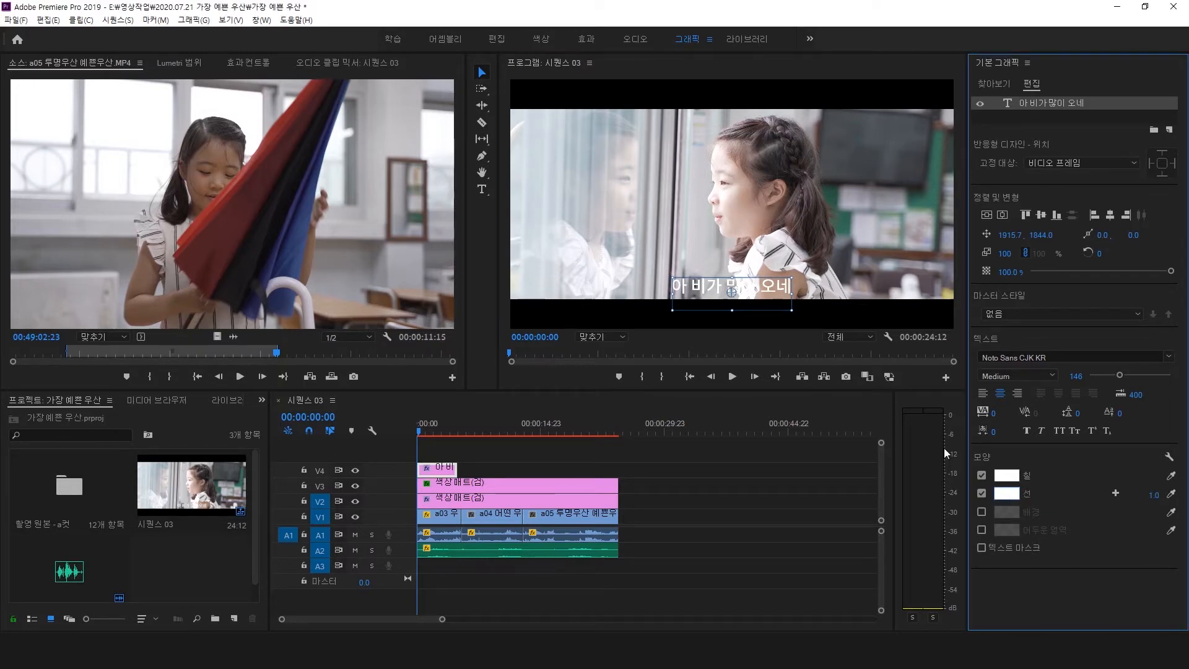
click(1007, 494)
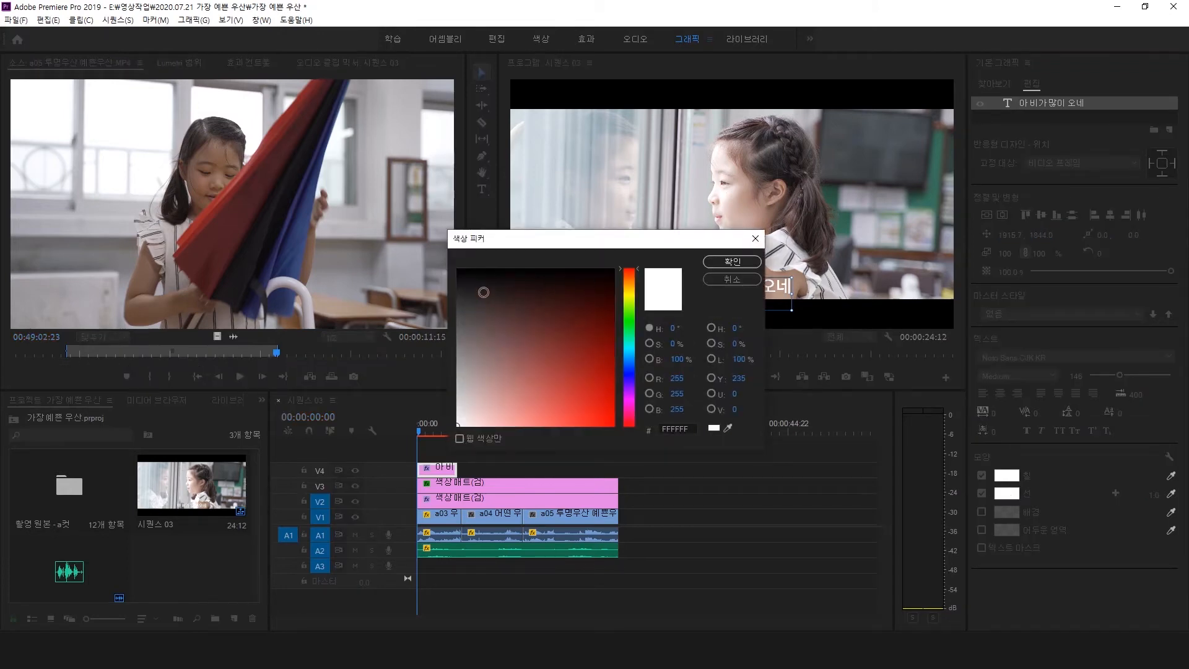
drag(517, 289, 456, 268)
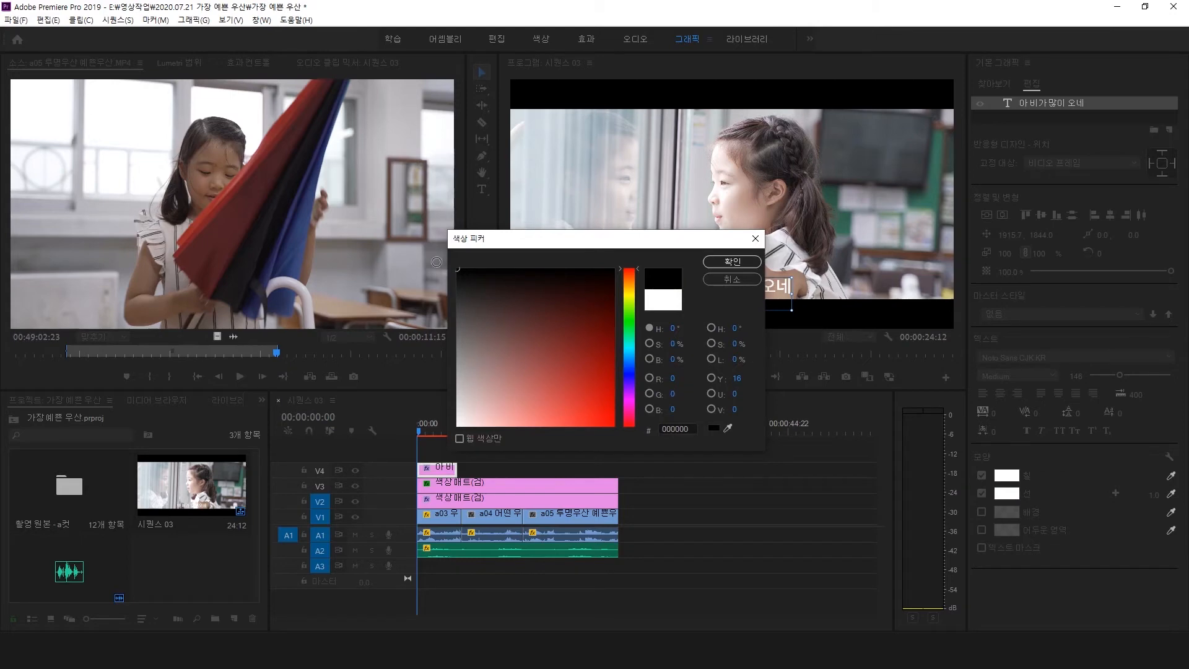
click(734, 262)
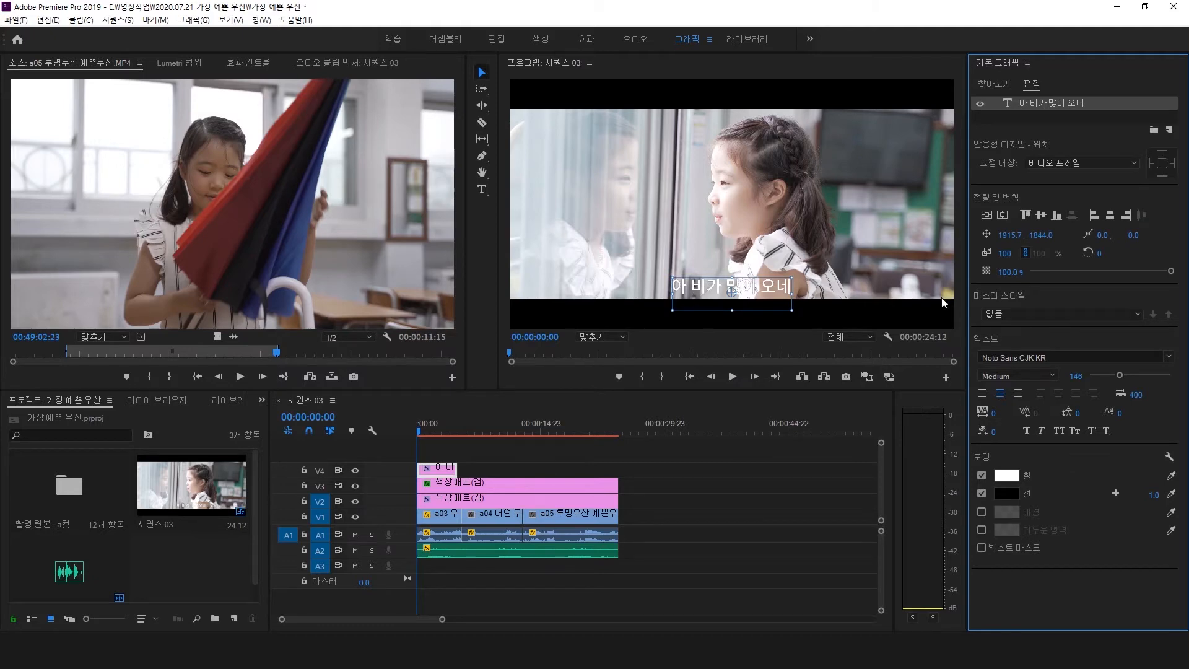
Try a caption stroke width of 5 and settle on 7
click(1155, 497)
text(5)
key(Return)
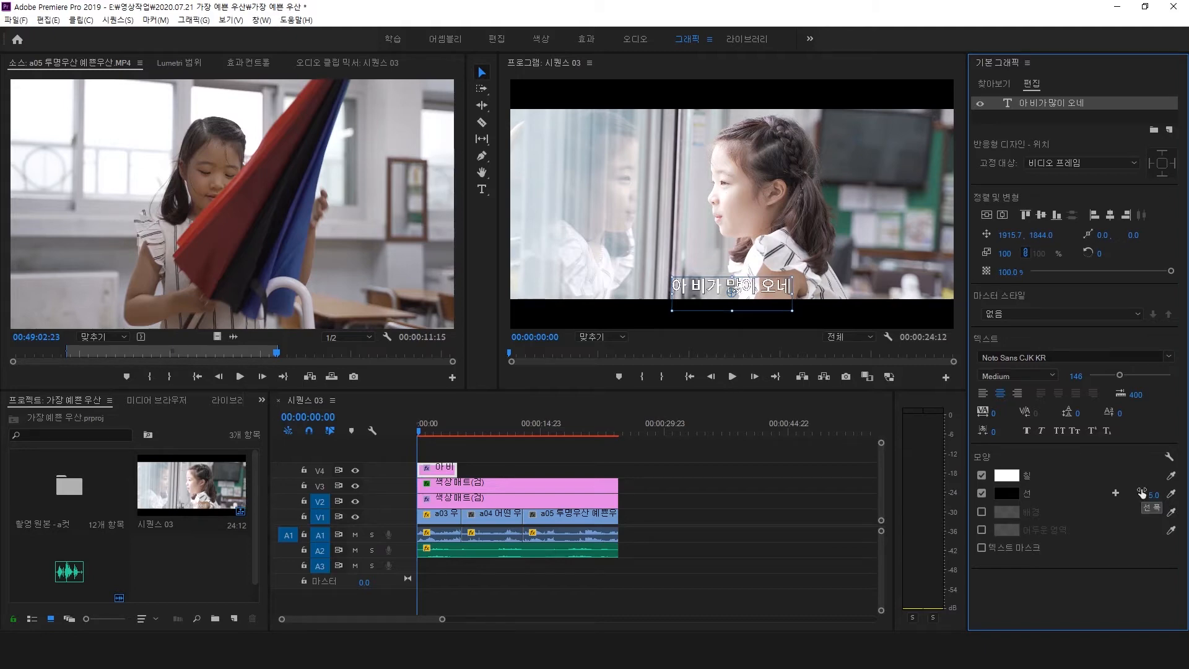
click(1155, 495)
text(7)
key(Return)
Deselect the caption, check it in the maximized program monitor, and restore the layout
click(841, 212)
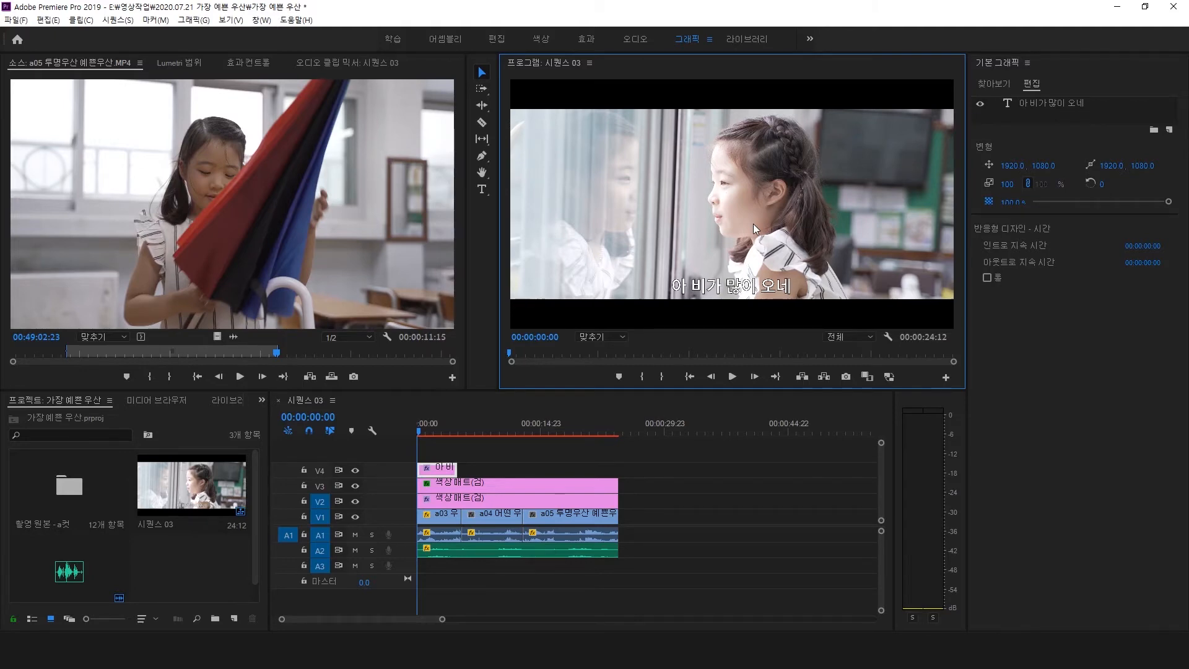
key(grave)
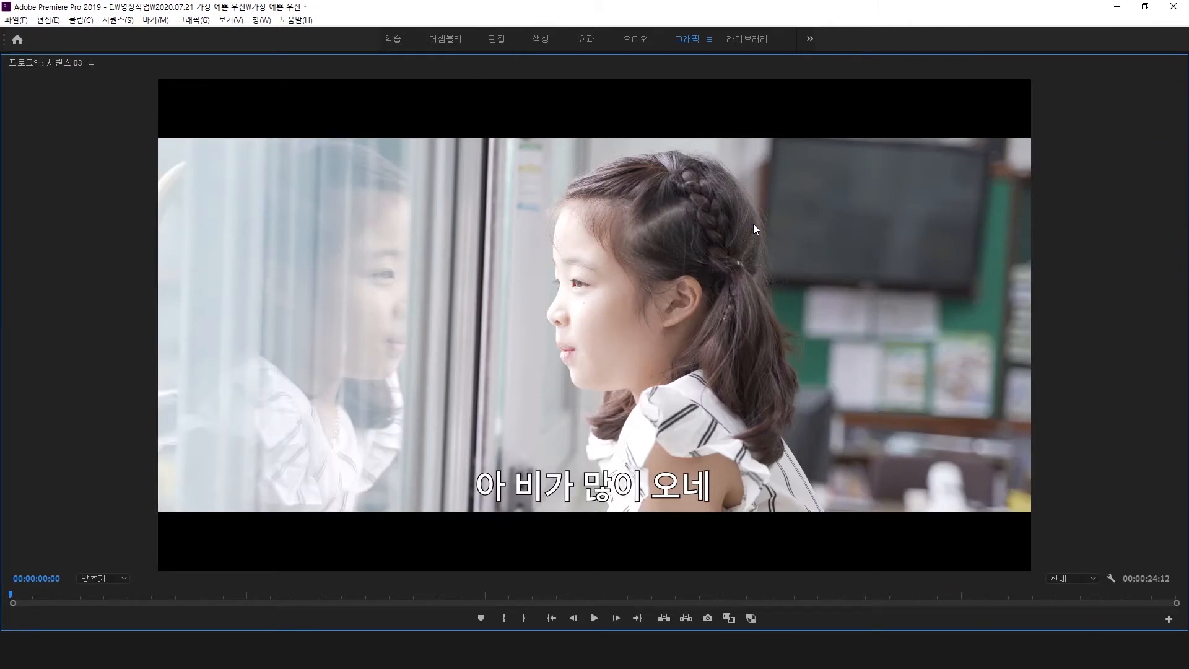
key(grave)
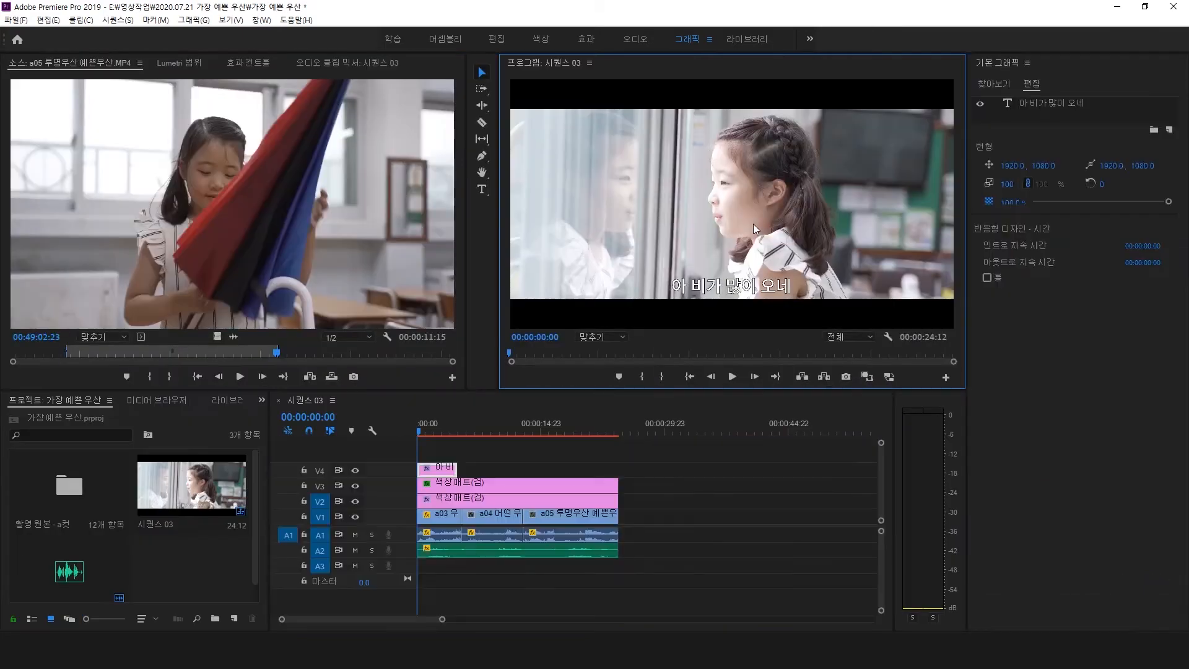
Maximize the program monitor, source monitor and timeline in turn, restoring the layout after each one
click(401, 182)
click(772, 161)
key(grave)
key(grave)
click(387, 121)
key(grave)
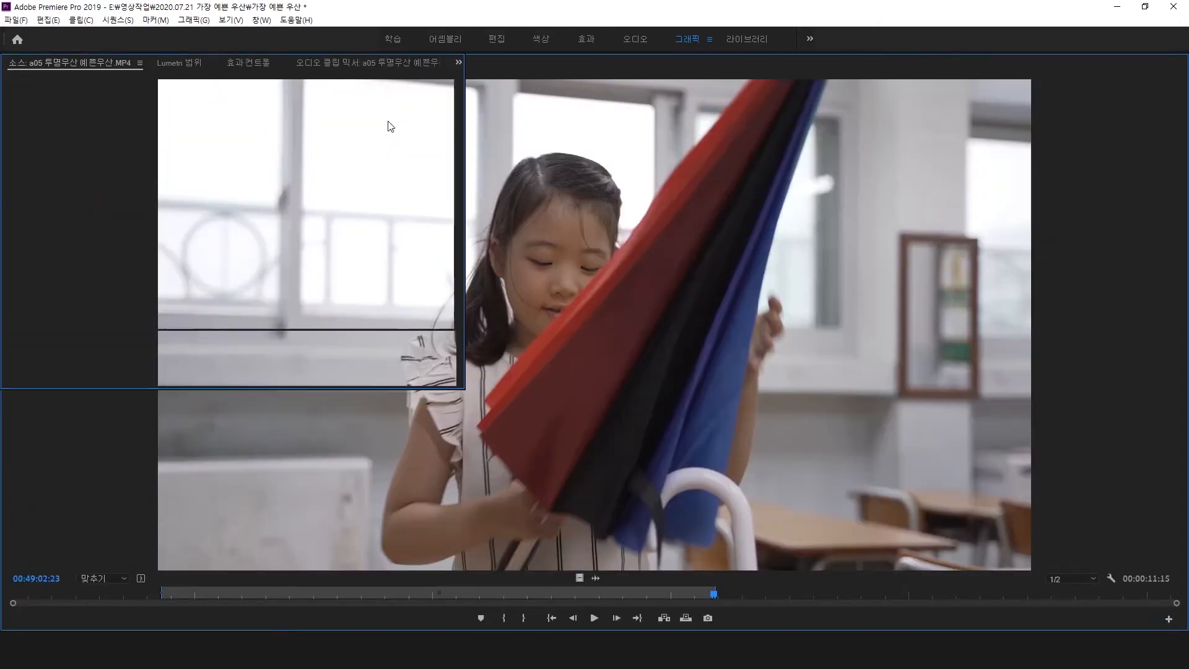
key(grave)
key(grave)
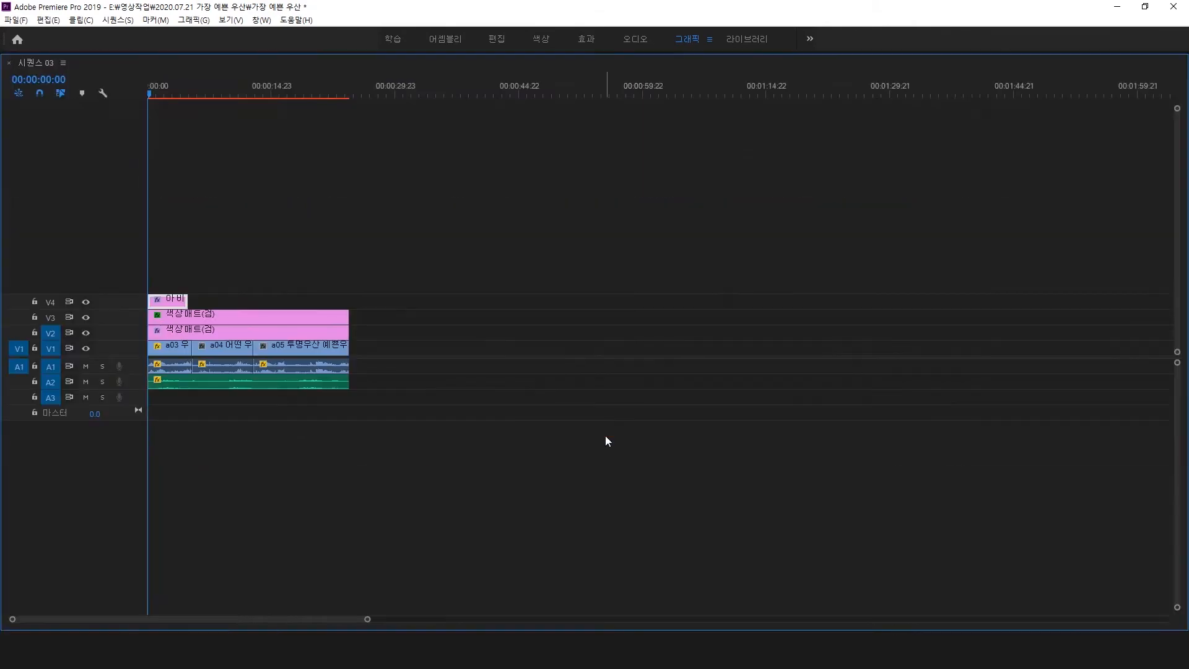
key(grave)
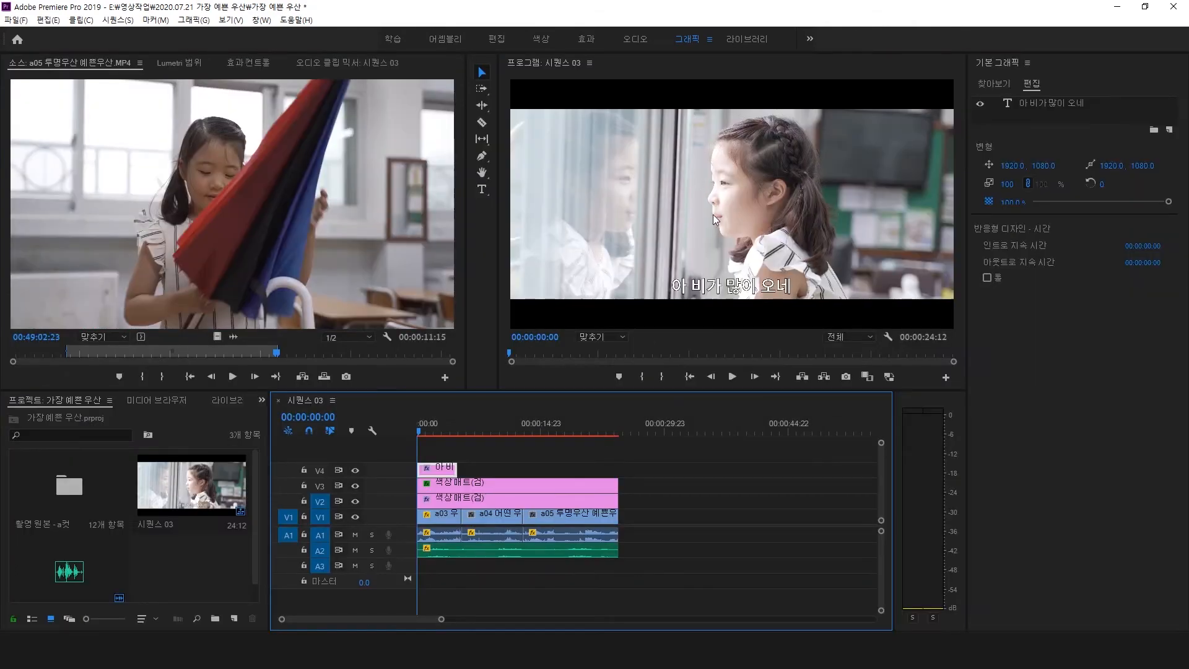
Enlarge the program monitor once more to examine the outlined caption's legibility, and return to the normal layout
click(715, 218)
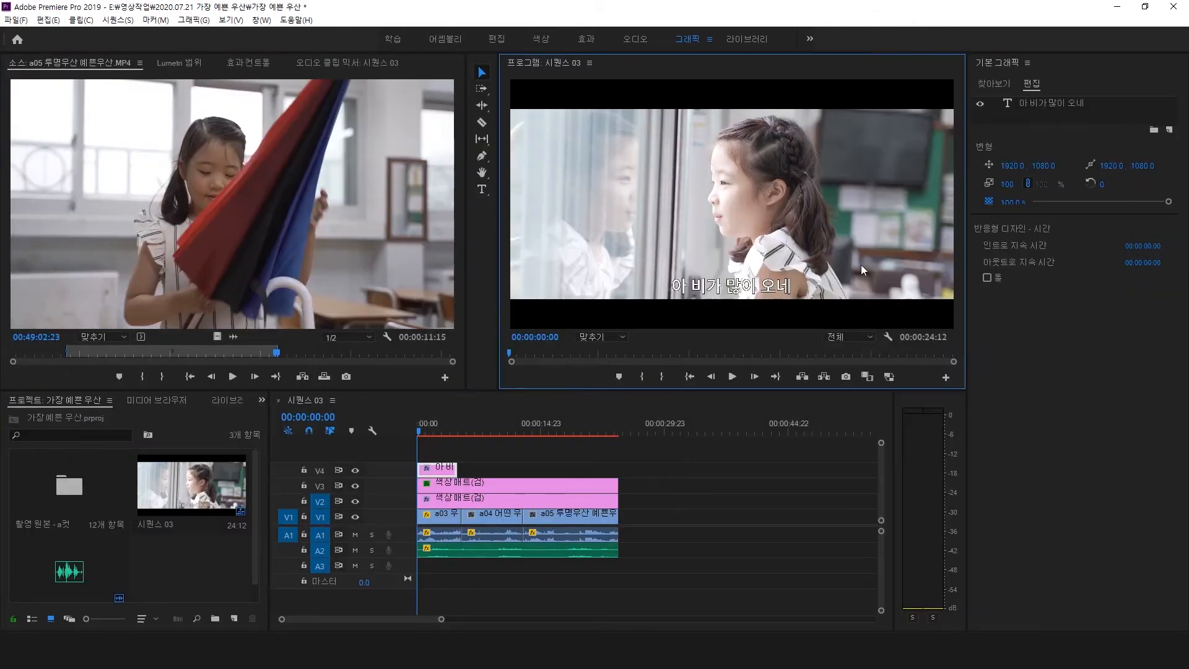
key(grave)
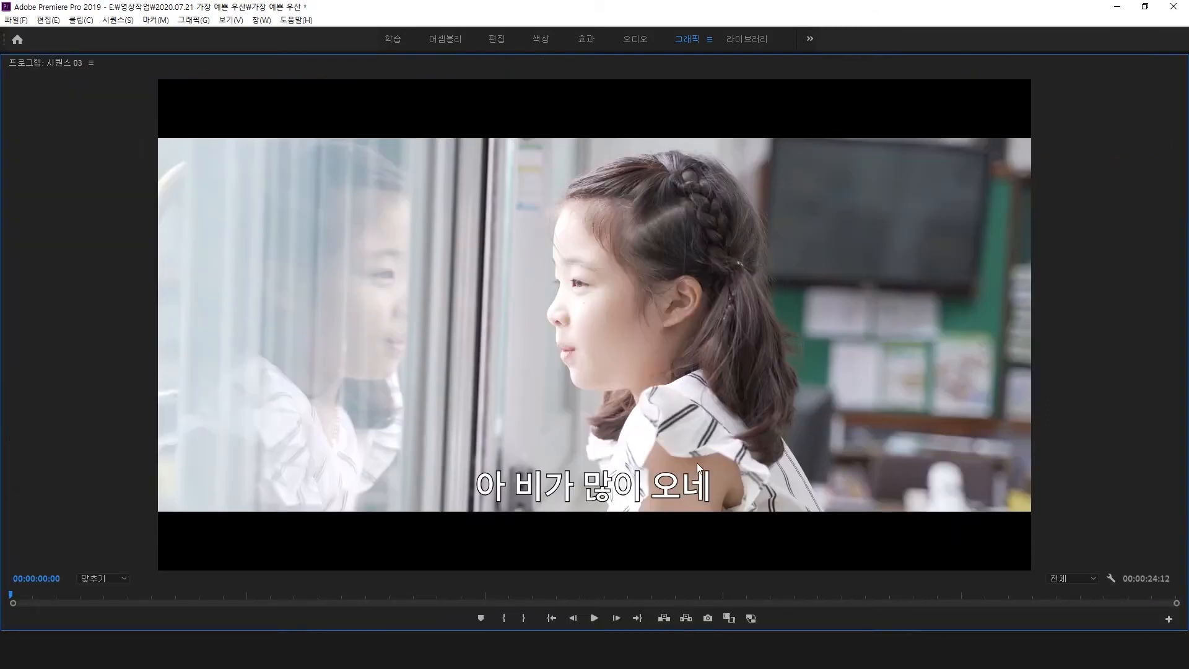
key(grave)
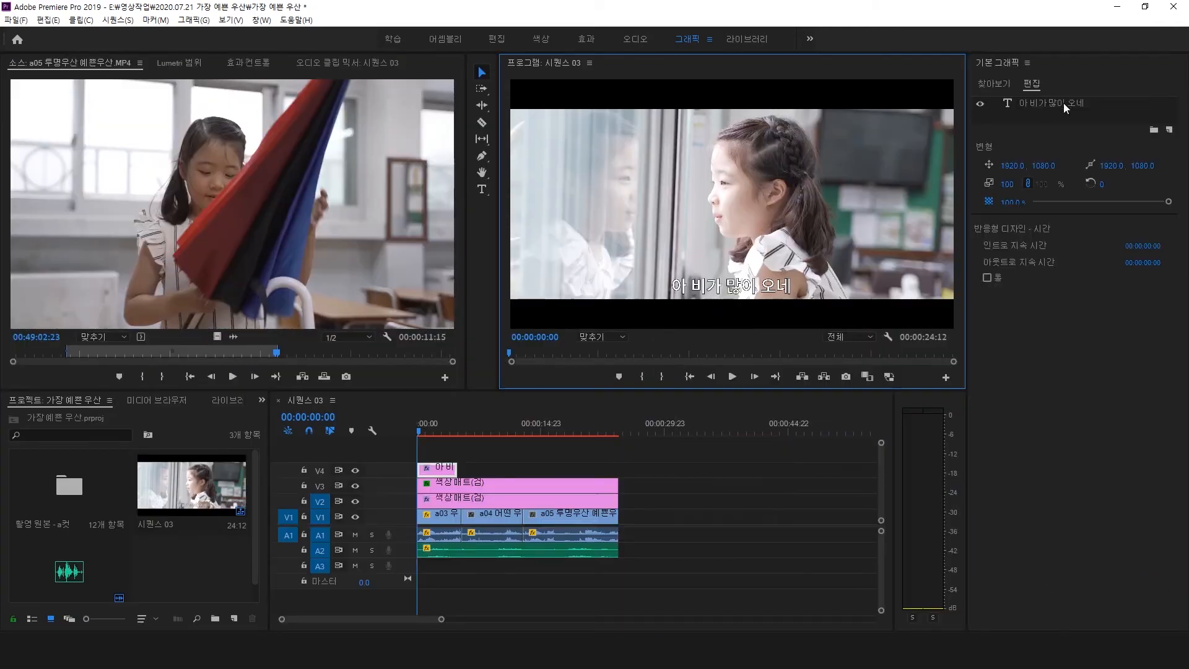
Select the caption's text layer, turn off its stroke and turn on its background
click(1064, 103)
click(771, 203)
key(grave)
key(grave)
click(1032, 104)
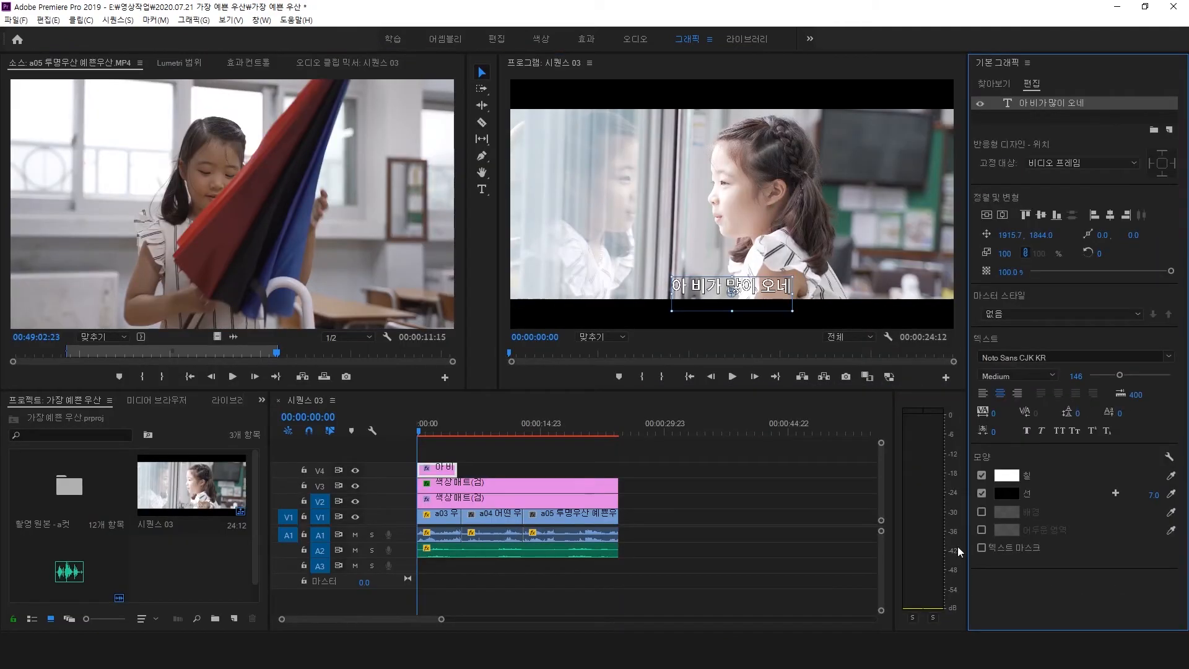
click(980, 493)
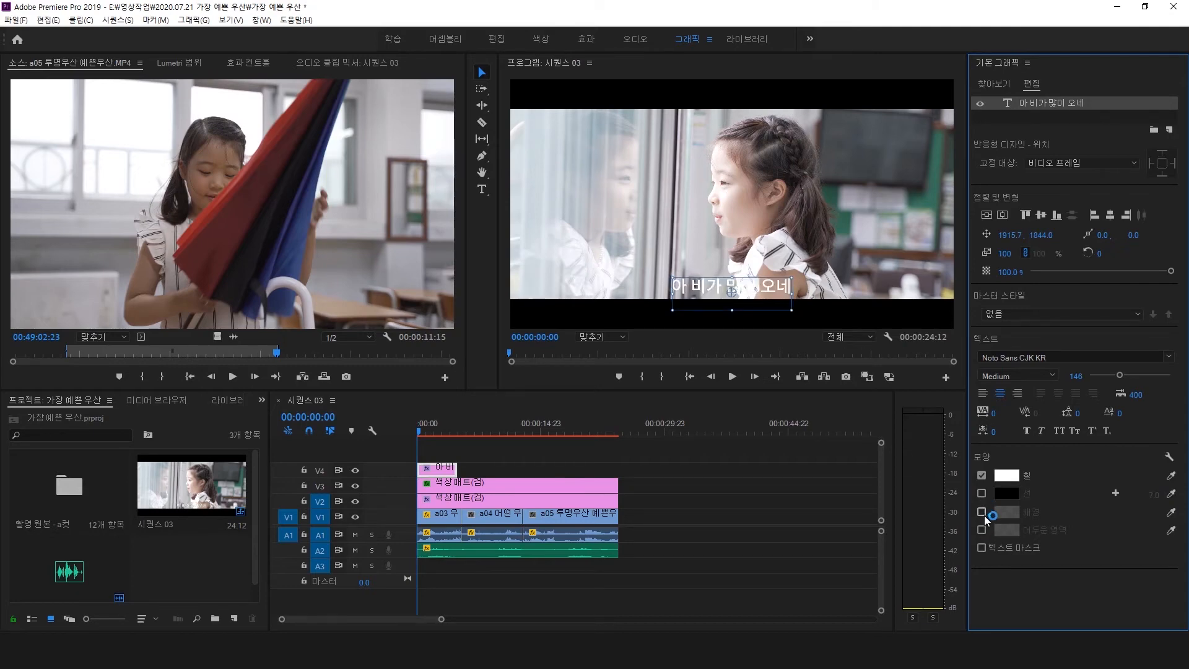
click(982, 511)
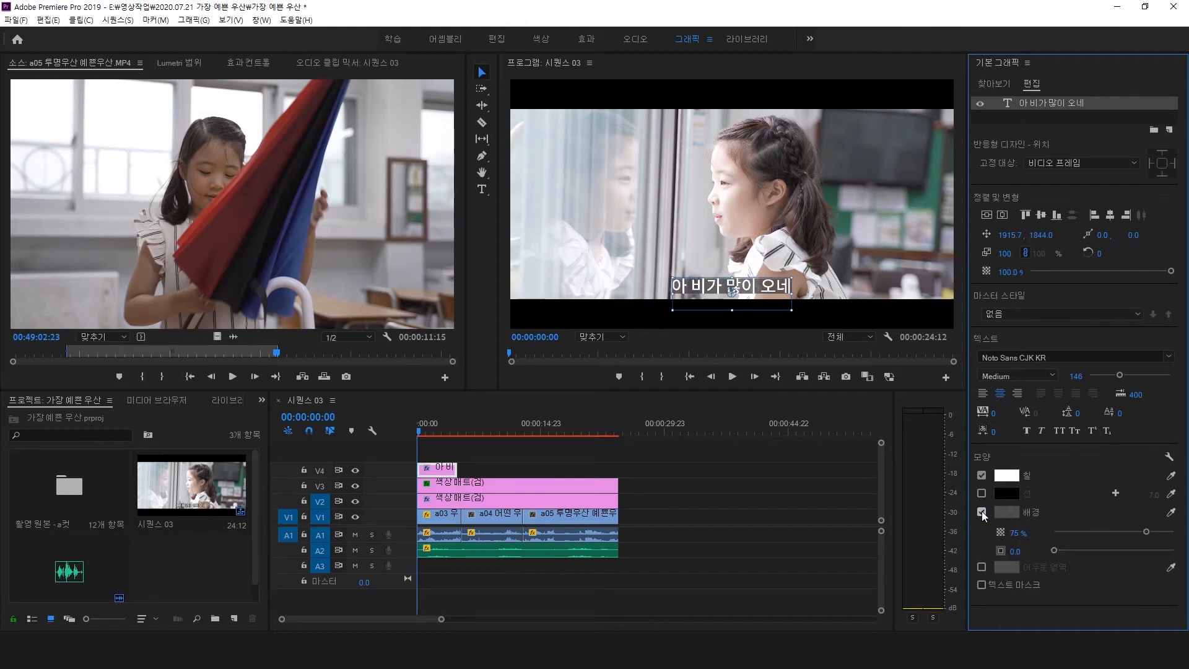
double_click(686, 284)
drag(989, 525, 1183, 542)
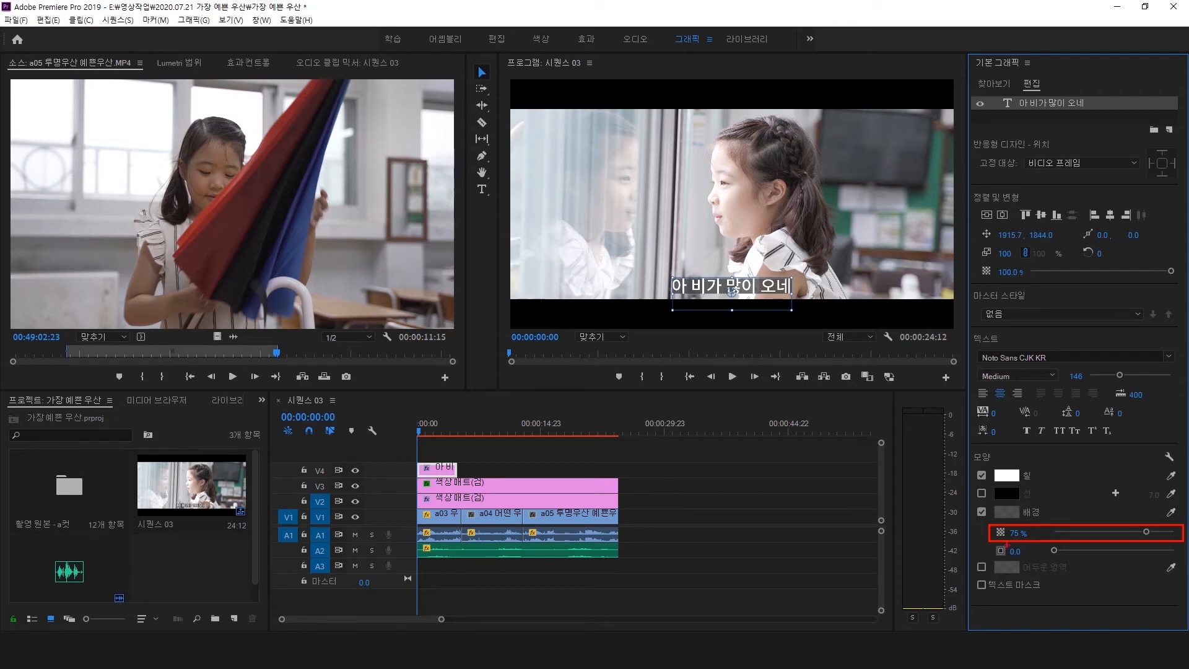
mouse_move(990, 543)
mouse_down()
mouse_move(1074, 560)
mouse_move(1183, 559)
mouse_up()
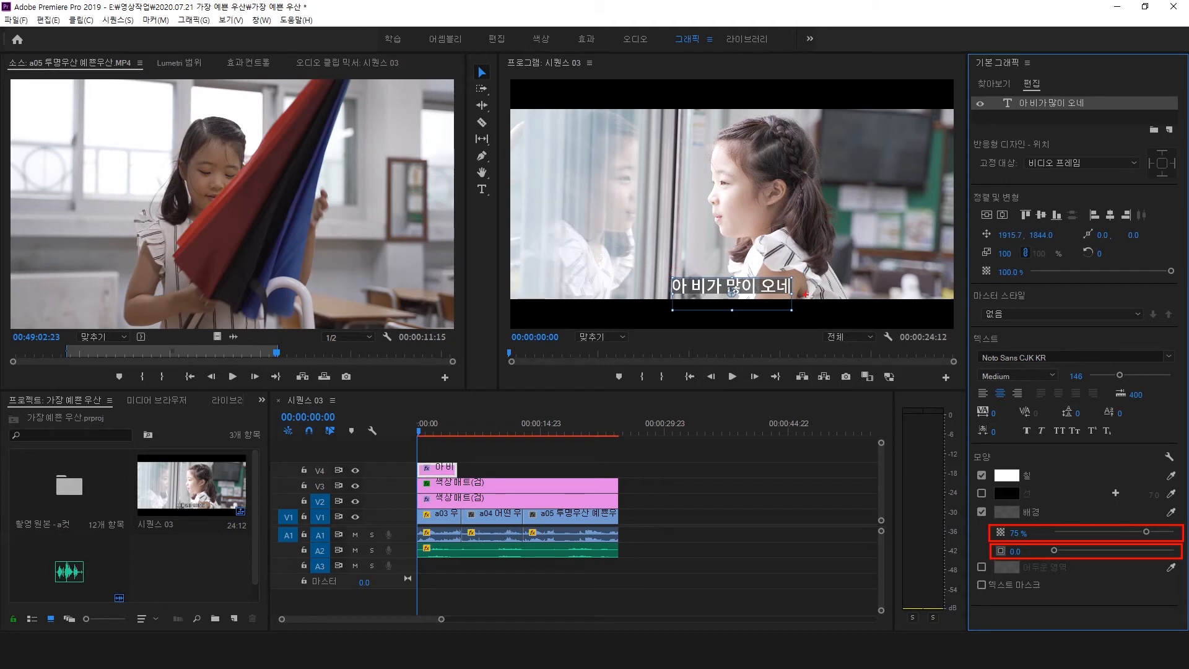
key(Escape)
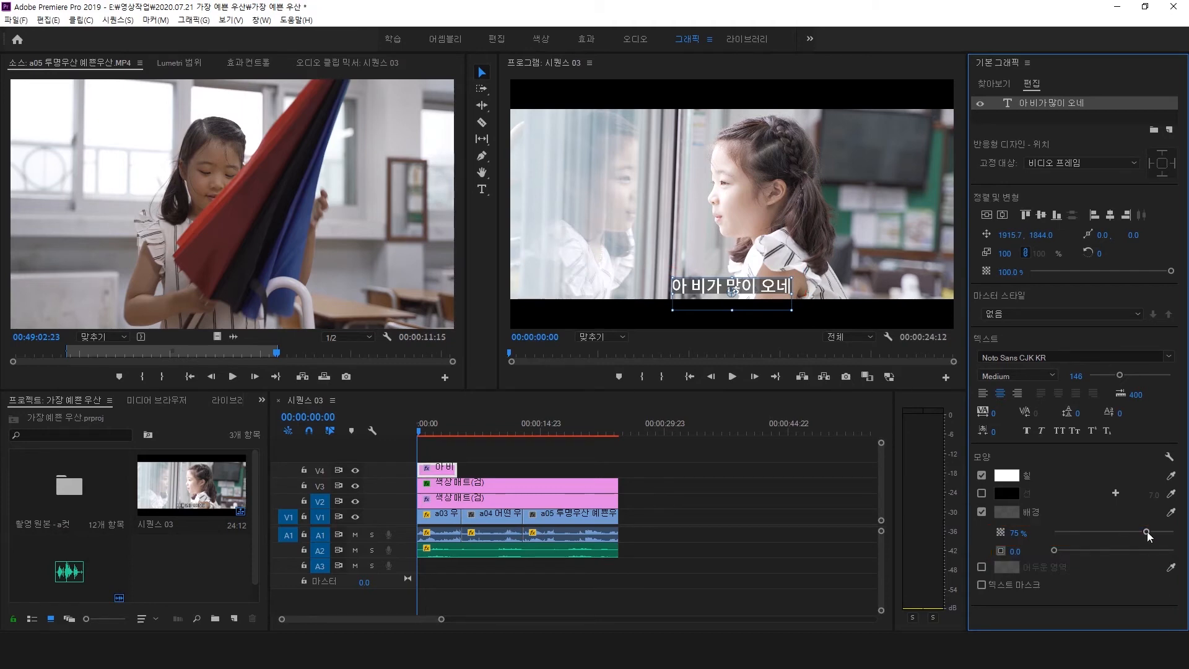
Set the caption background's opacity to 60% and its size to 20
drag(1146, 532, 1121, 534)
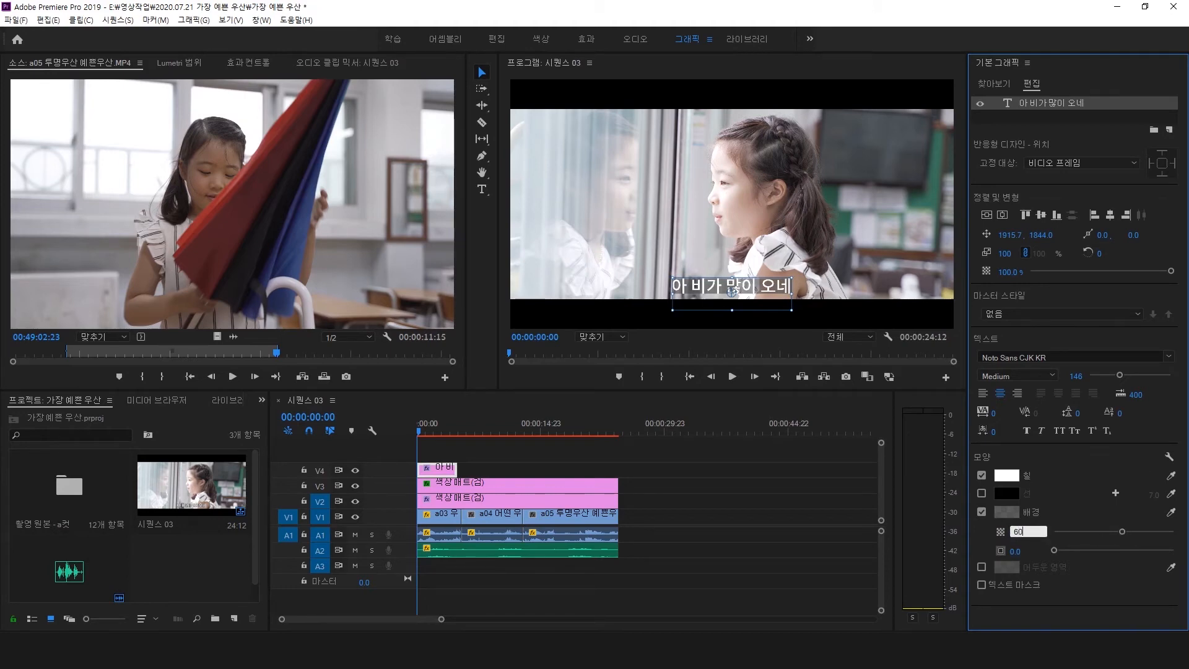
drag(1025, 531, 1074, 553)
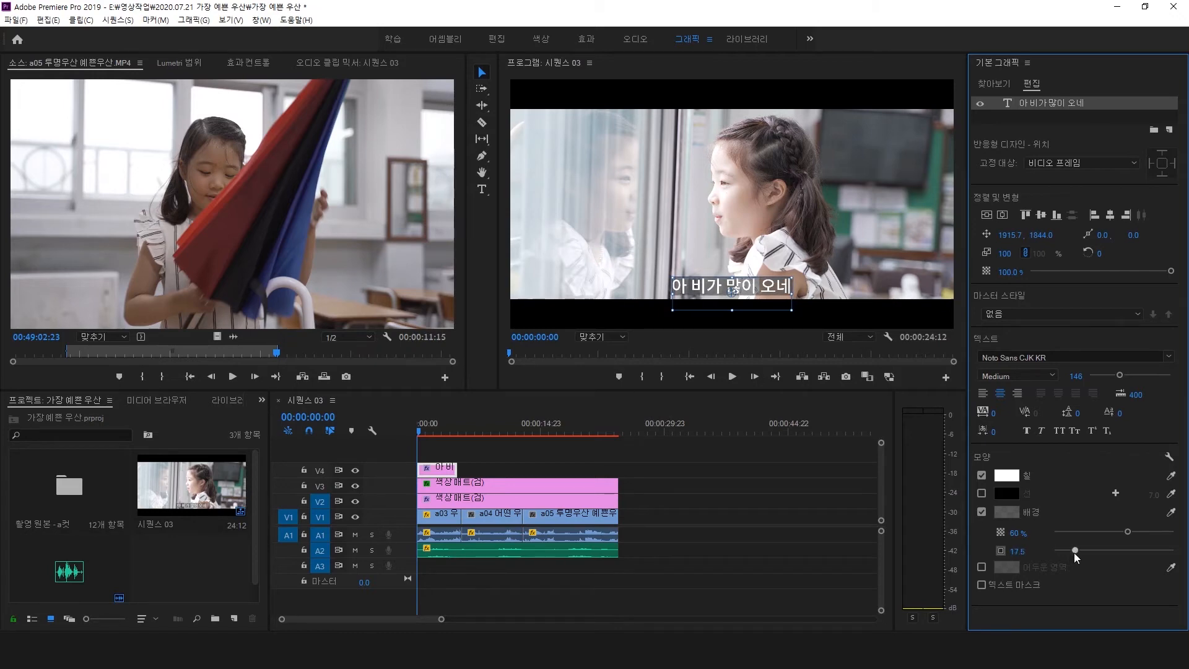
click(1015, 551)
text(20)
key(Return)
Deselect the caption, examine its background box in the maximized program monitor, and restore the layout
click(849, 261)
key(grave)
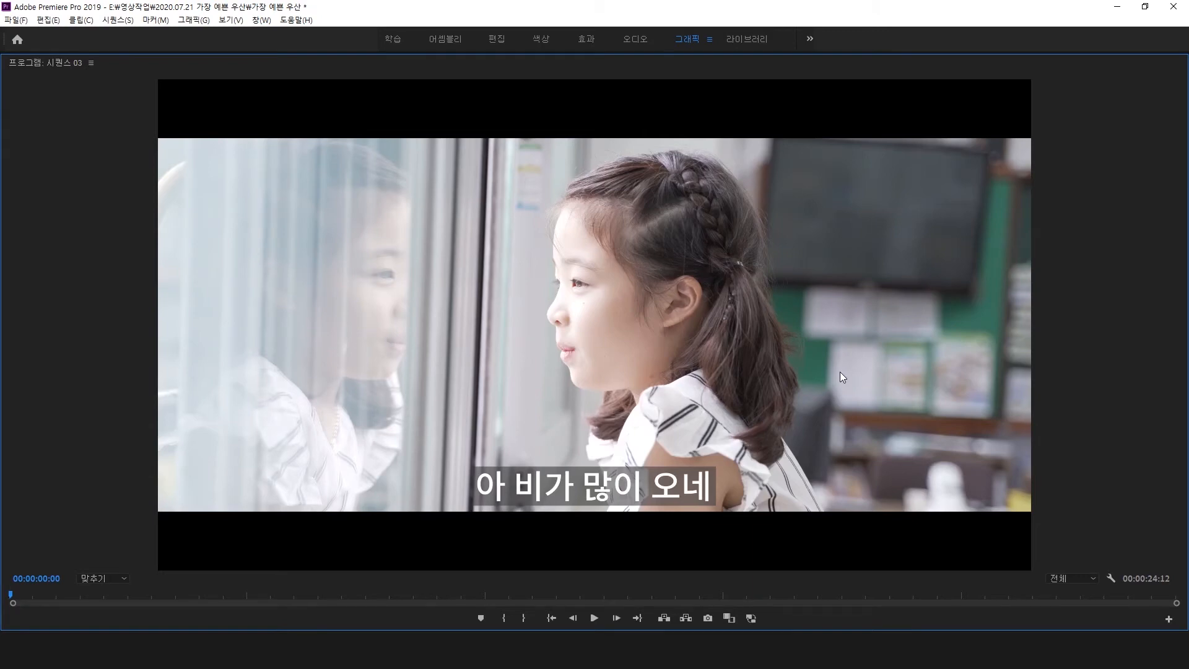
key(grave)
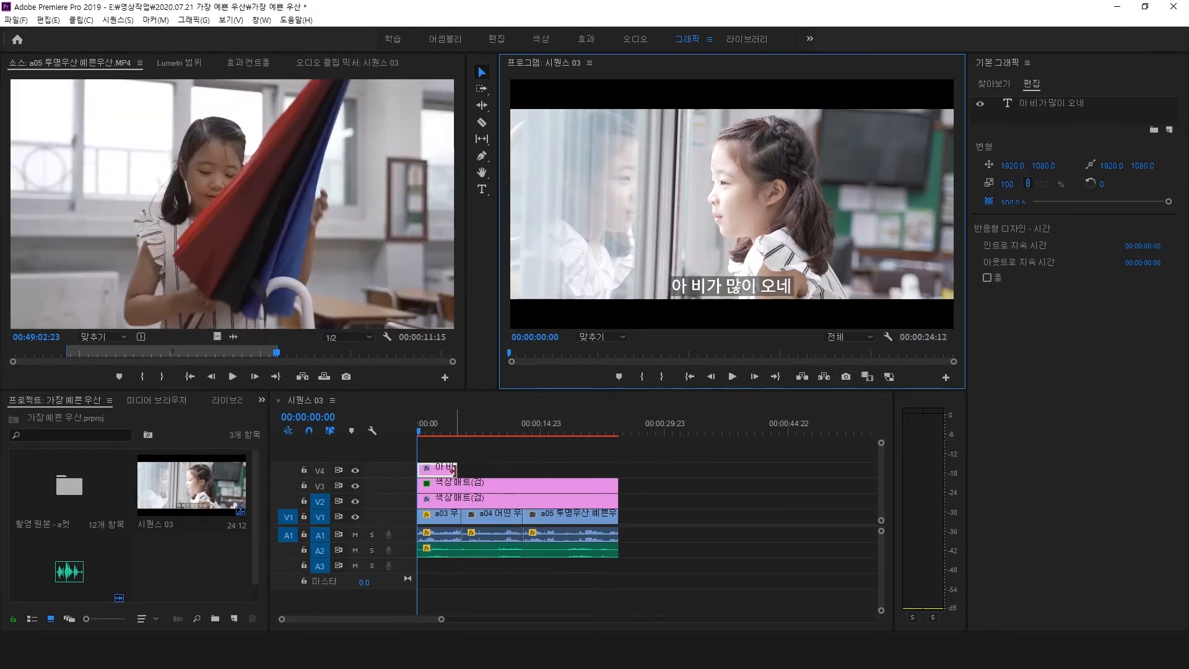
Extend the V4 caption clip to the end of the first video clip and place a copy directly behind it
drag(454, 471, 459, 470)
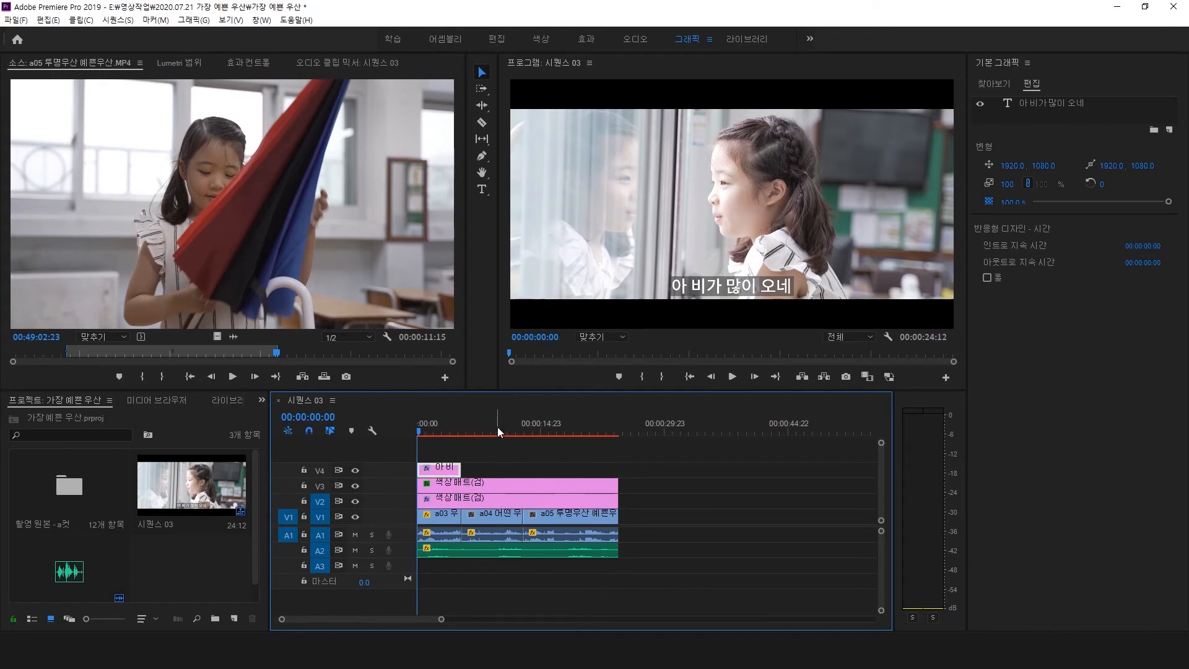
click(487, 467)
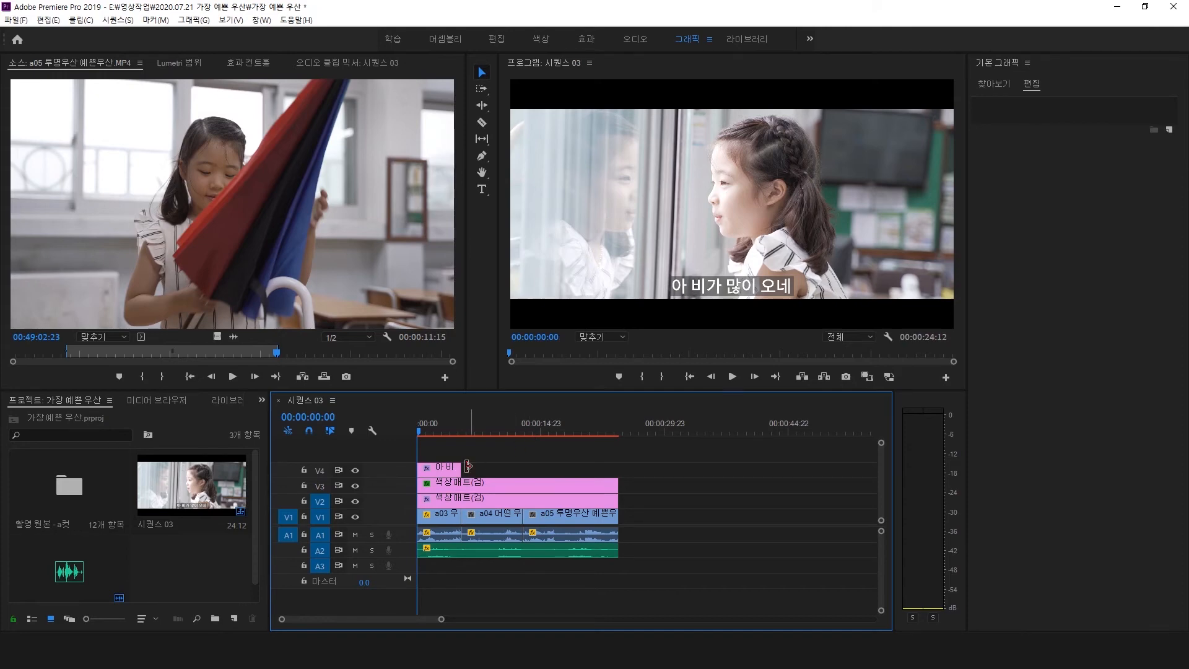
click(443, 470)
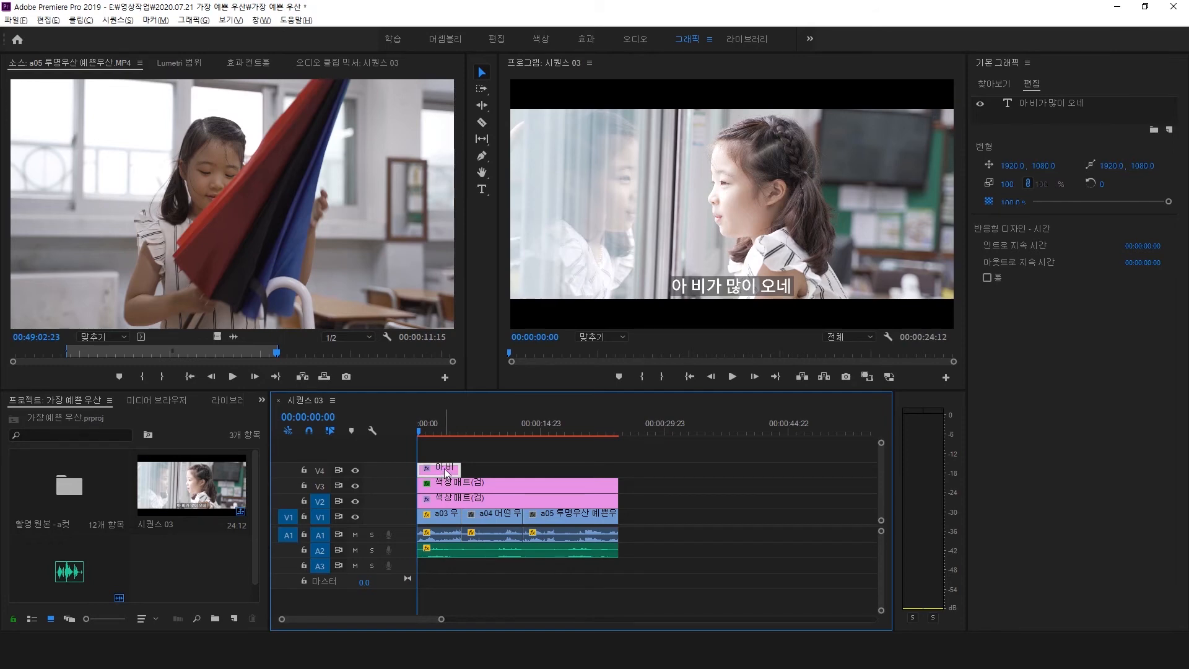
drag(447, 473, 486, 470)
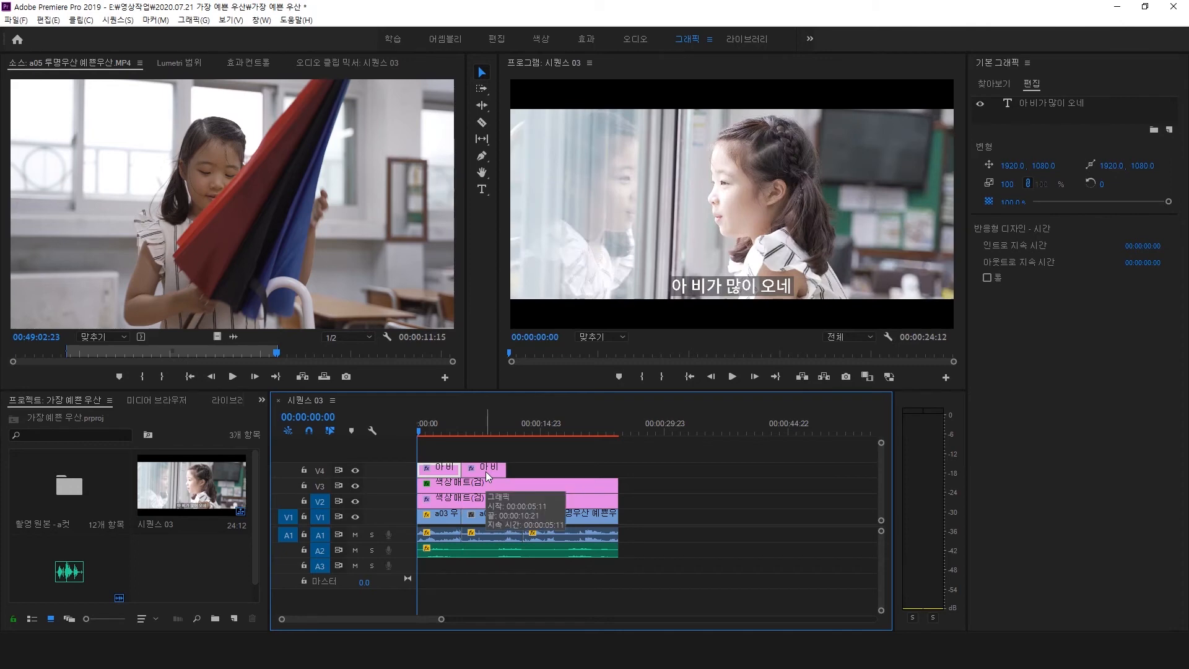
Shift the copied caption along V4 to about the end of the second video clip and preview it at 00:00:08:19
click(486, 473)
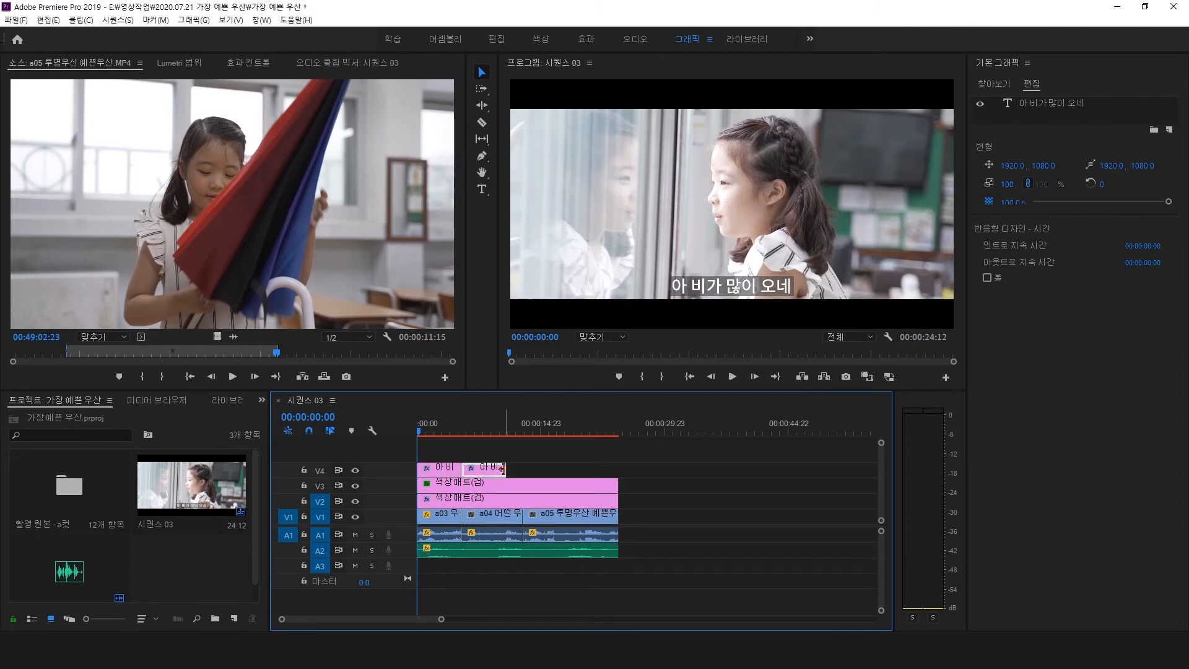
click(491, 514)
click(498, 470)
click(488, 471)
drag(490, 474, 490, 474)
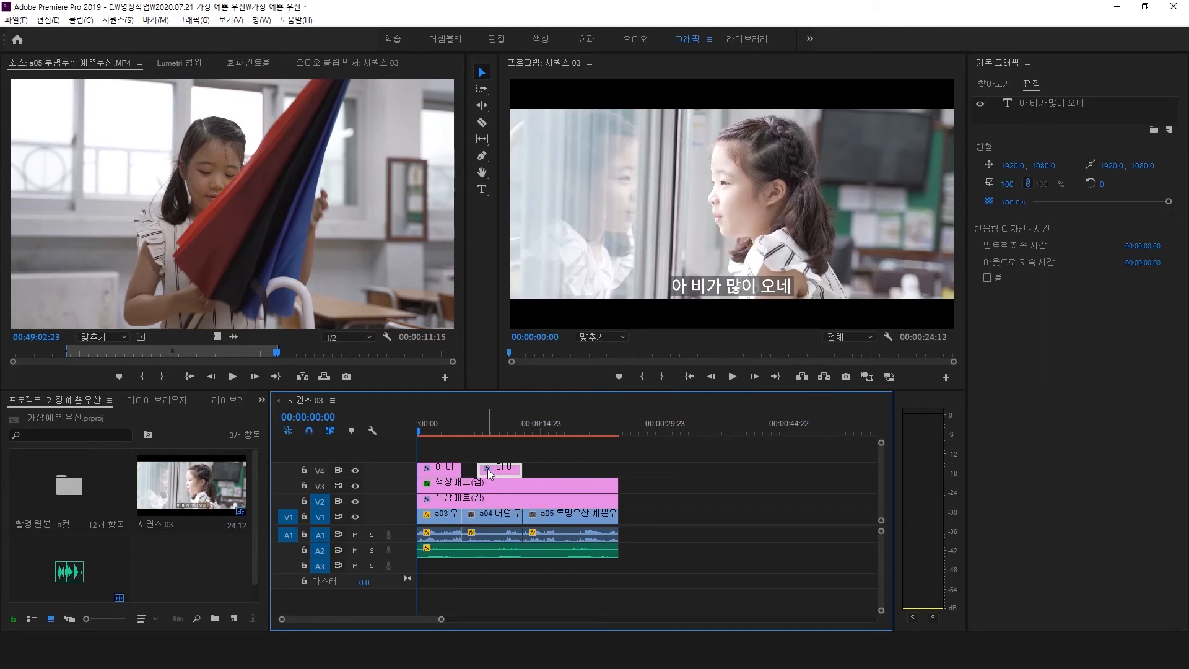
click(489, 428)
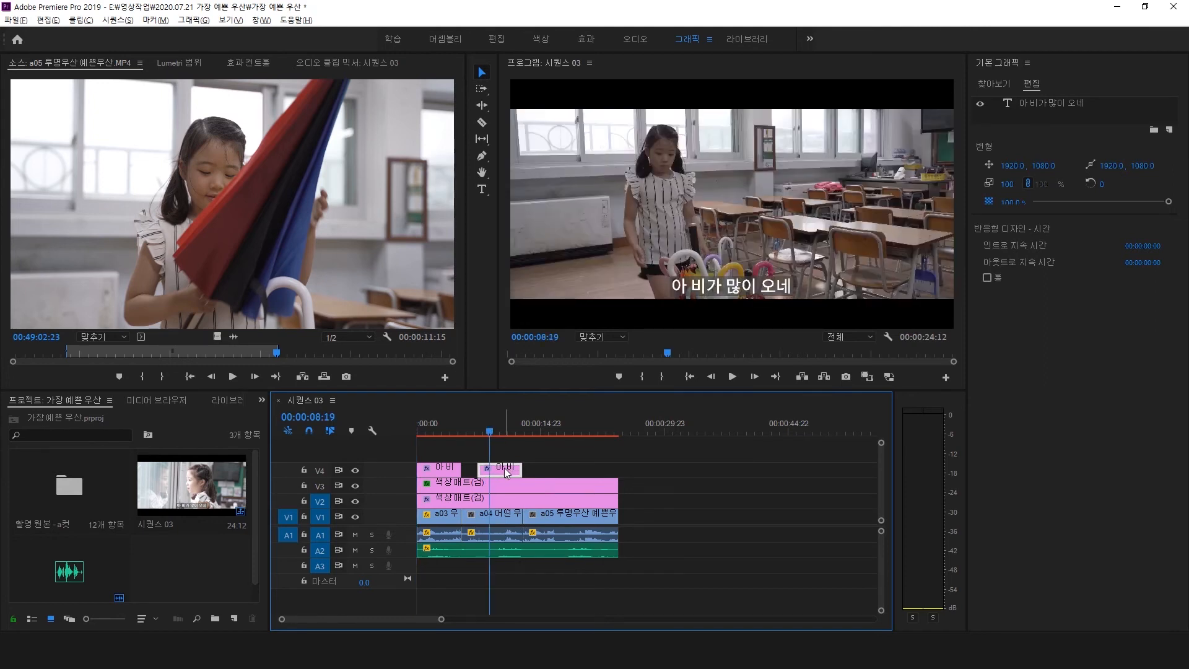
Place another caption copy over the third video clip, starting at 00:00:16:12, and preview it at 00:00:19:07
drag(506, 472, 585, 475)
click(562, 427)
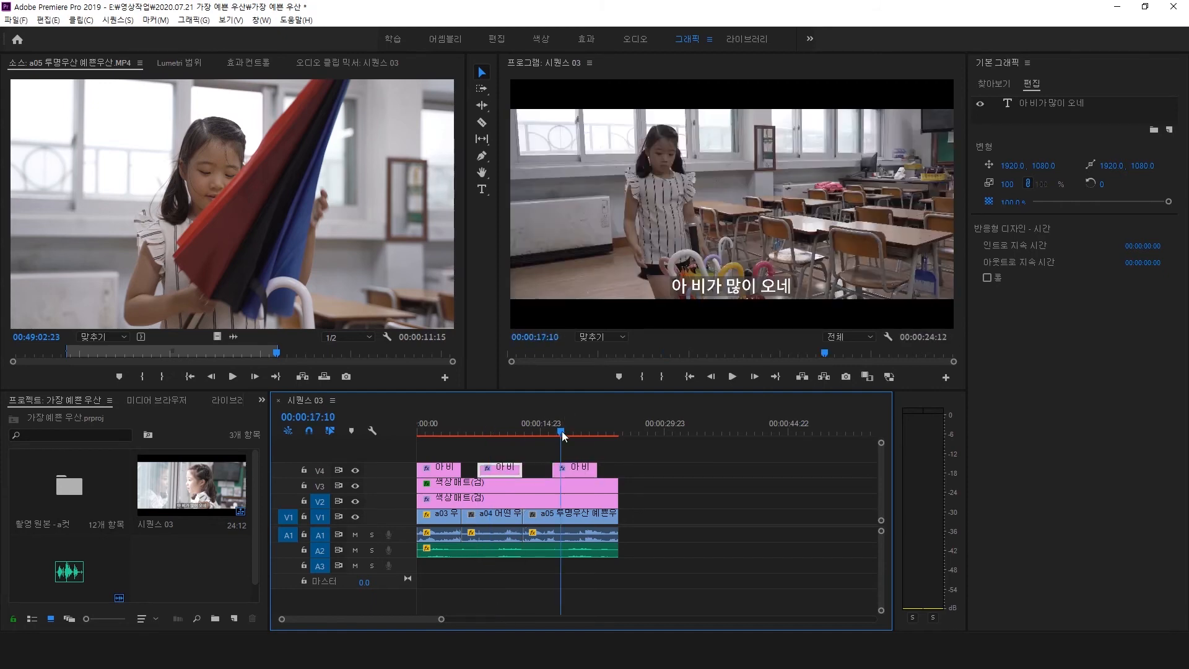
click(578, 528)
click(577, 431)
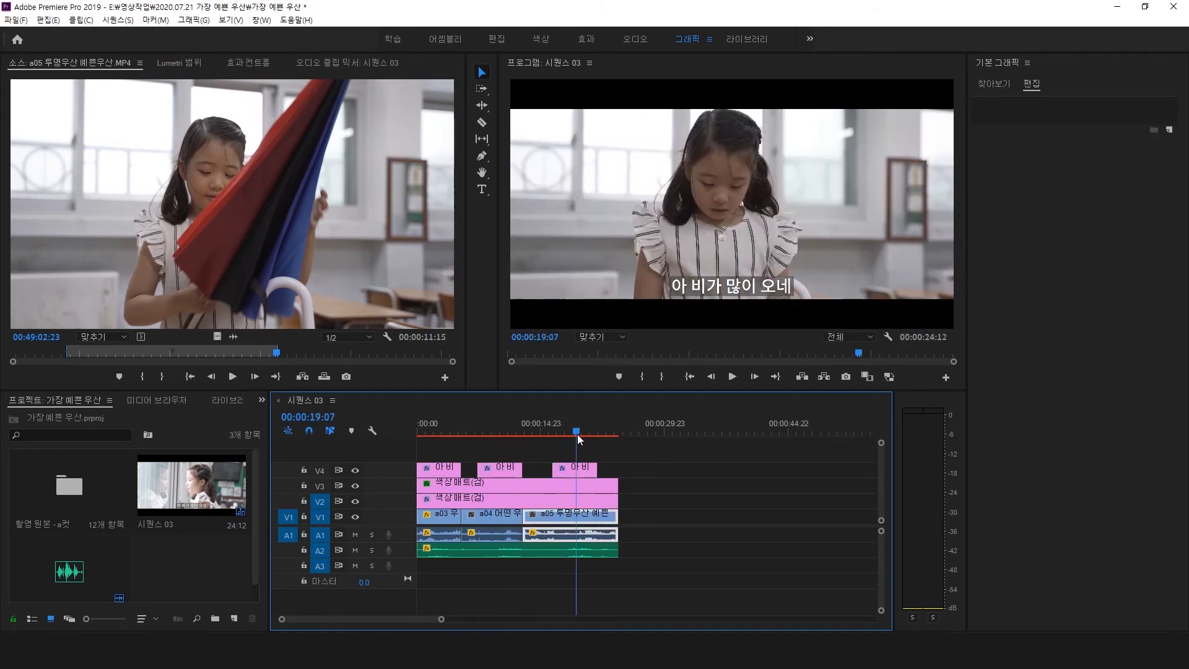
Open the third caption's text for editing in the program monitor, and leave text editing
click(585, 469)
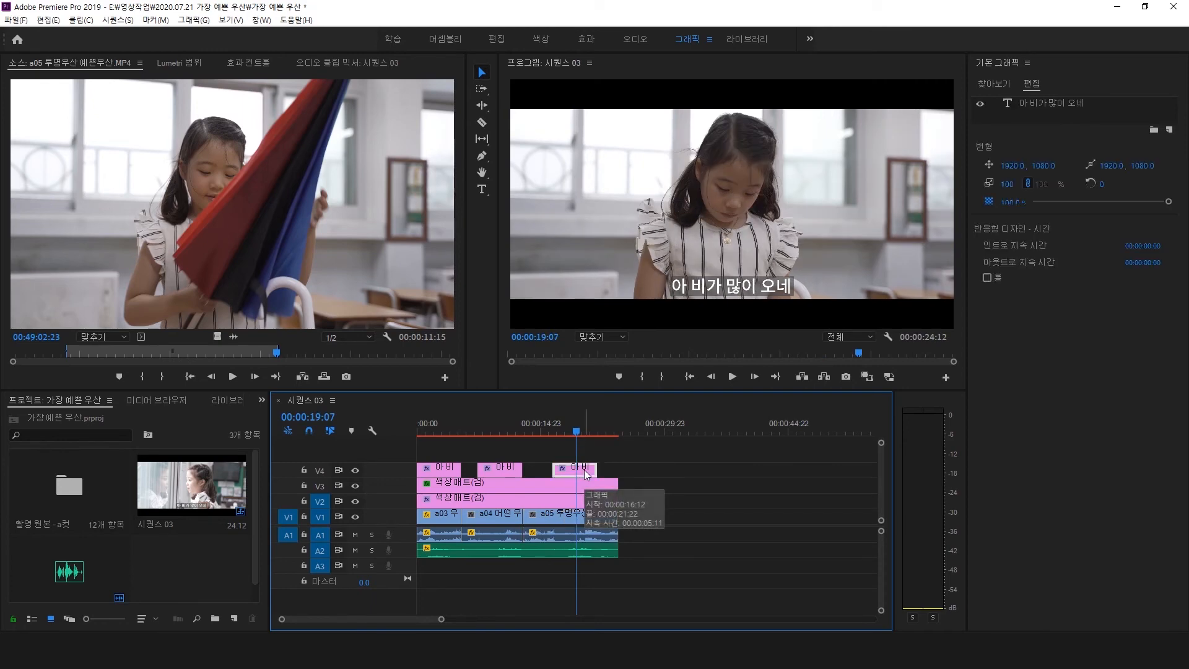
double_click(711, 284)
double_click(709, 286)
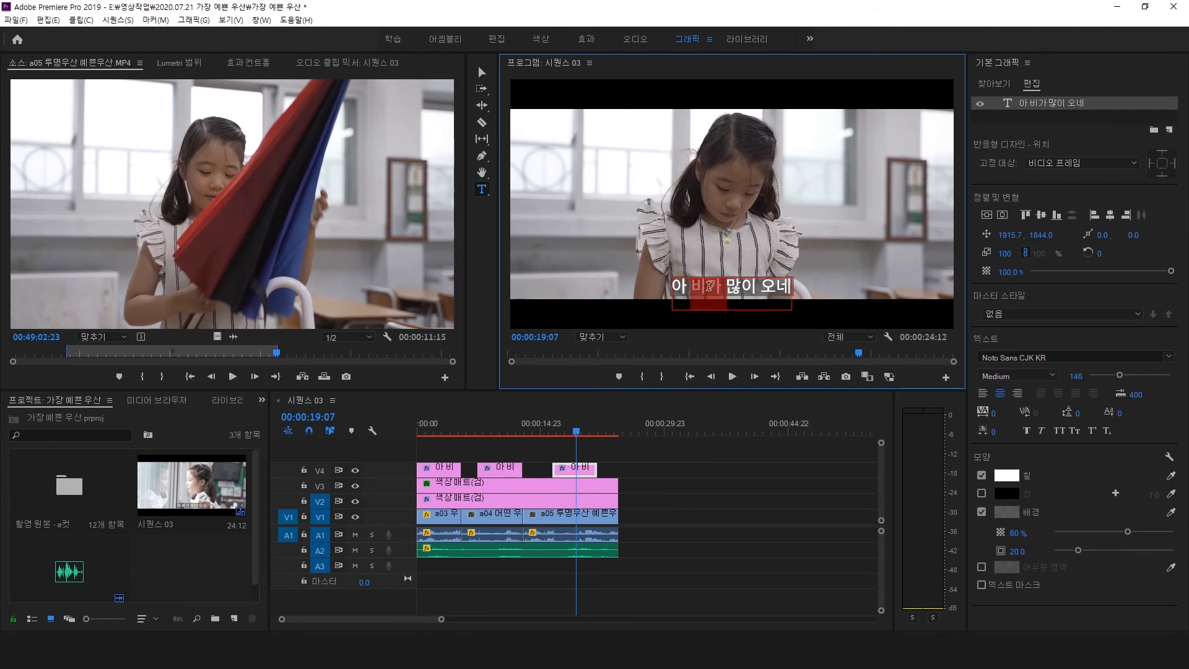
click(709, 286)
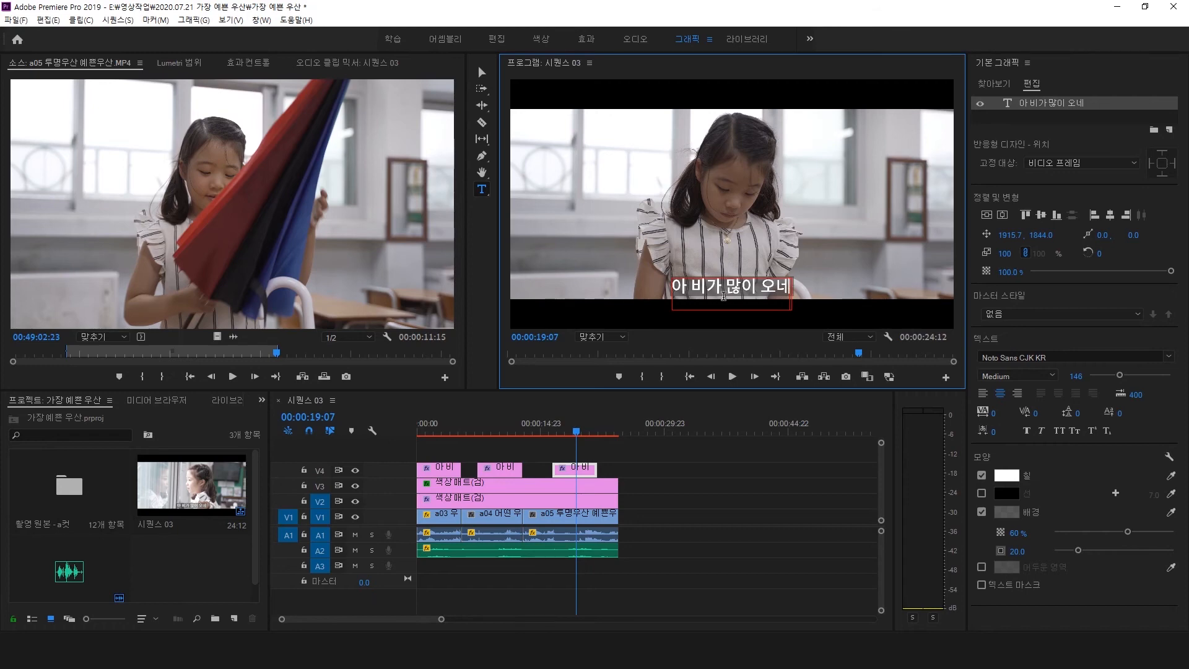
click(622, 469)
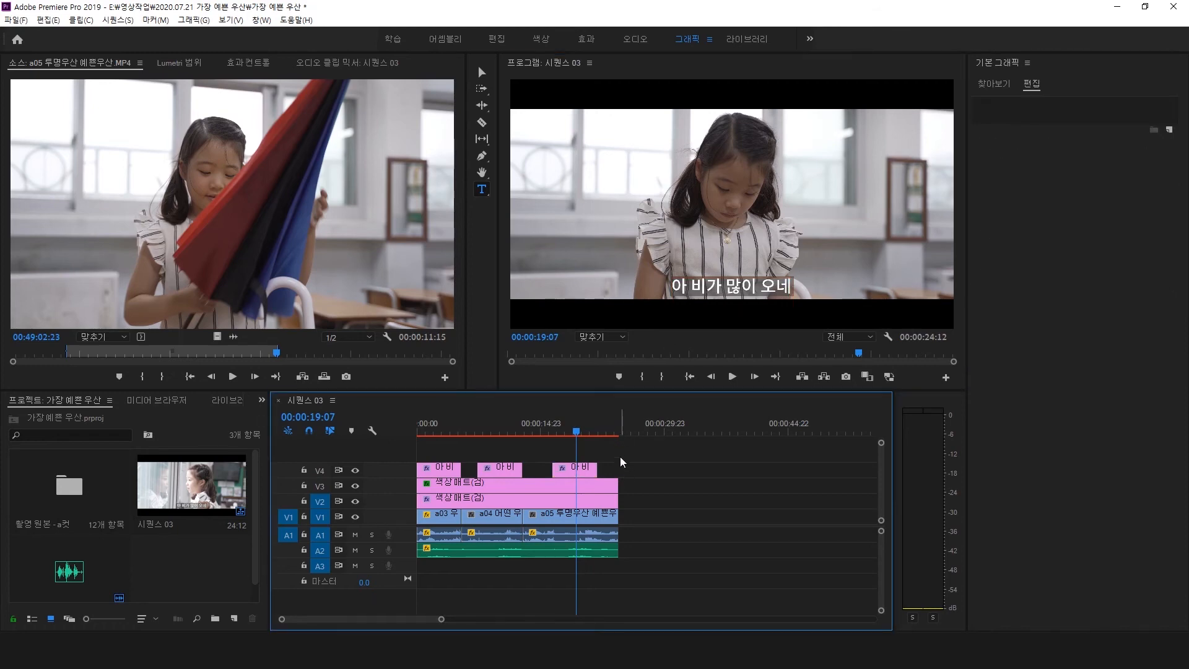
Move the playhead to 00:00:23:19, return to the Selection tool and open the sequence's media export settings
click(614, 427)
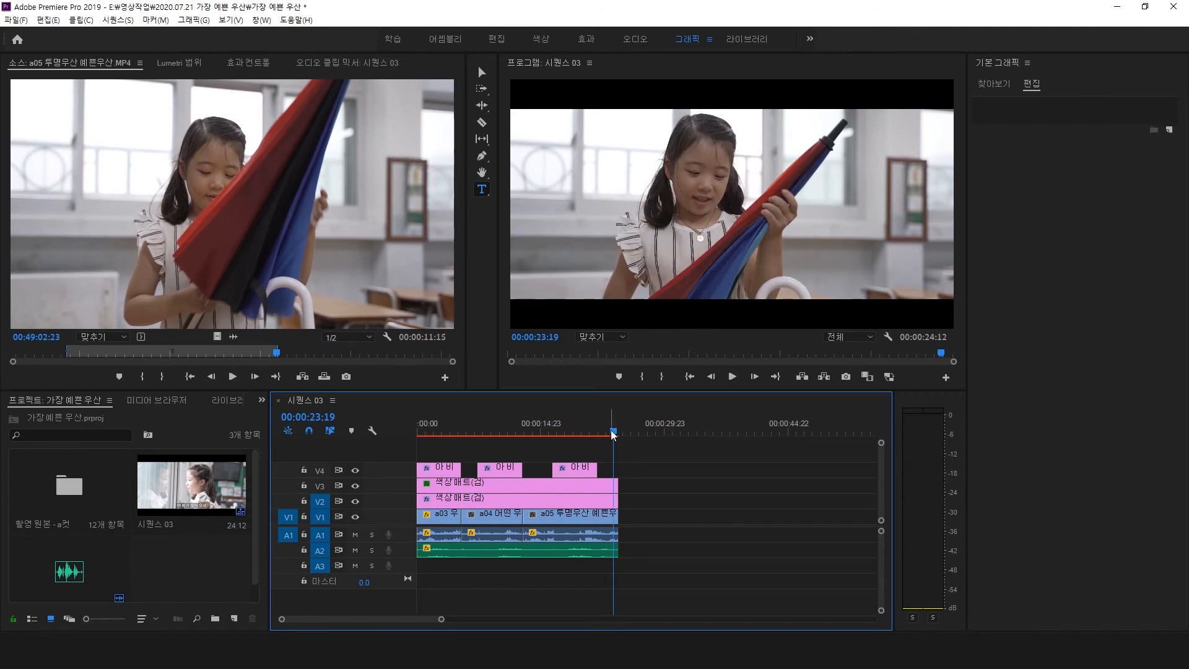
key(v)
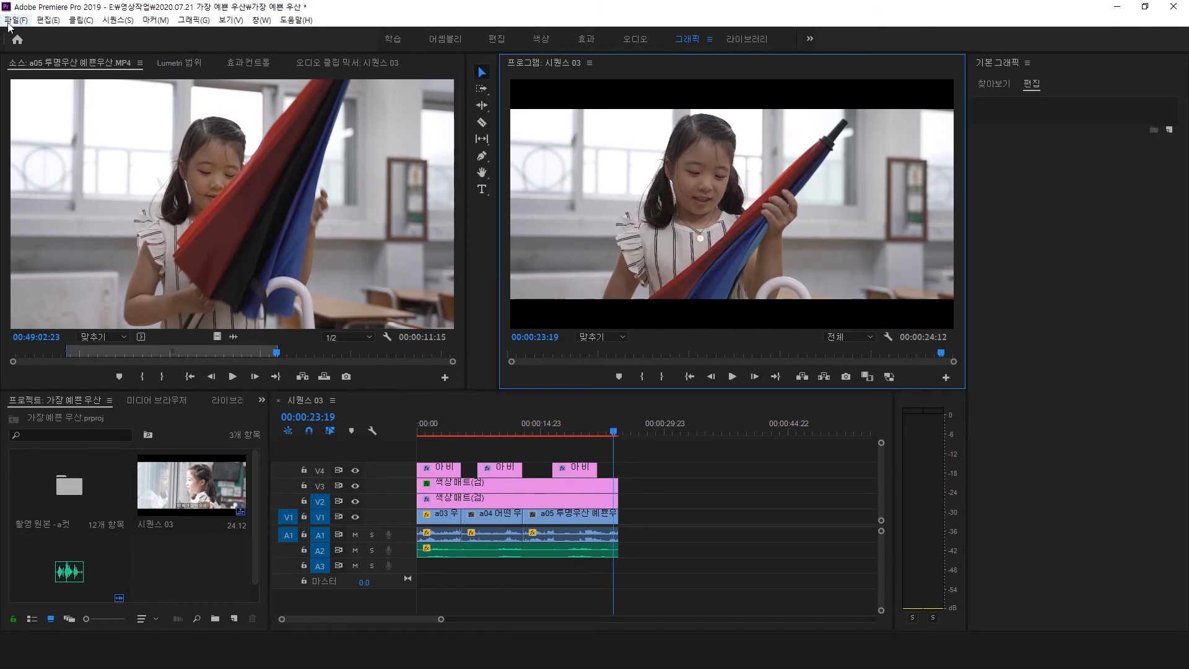
click(8, 21)
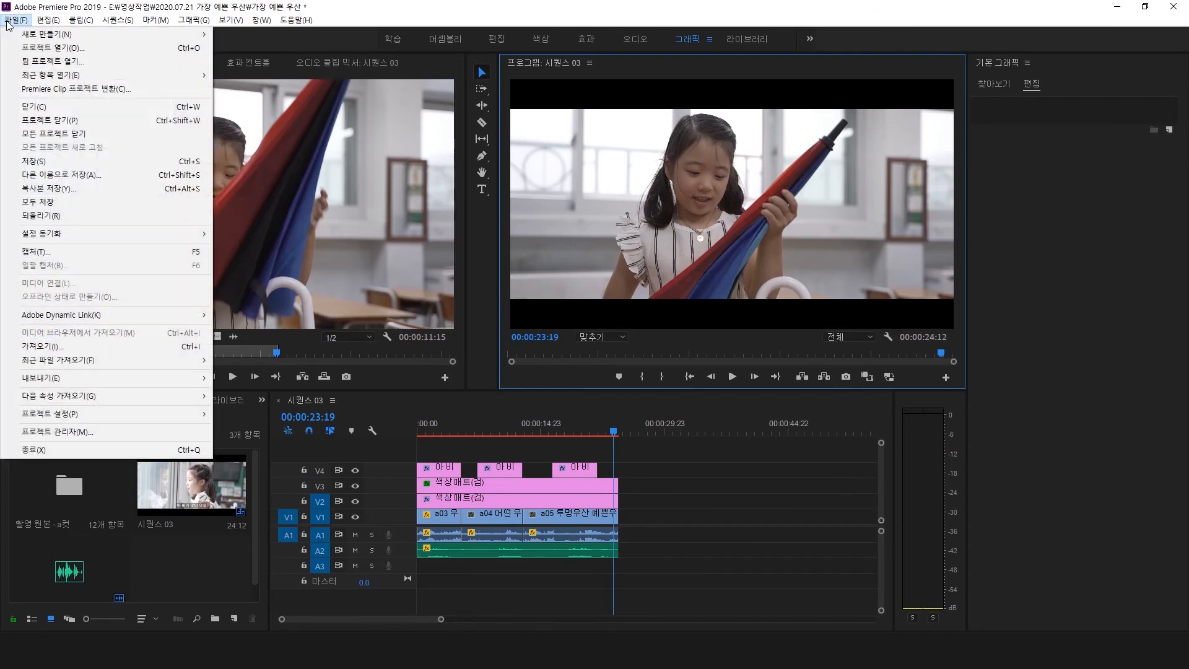
mouse_move(106, 379)
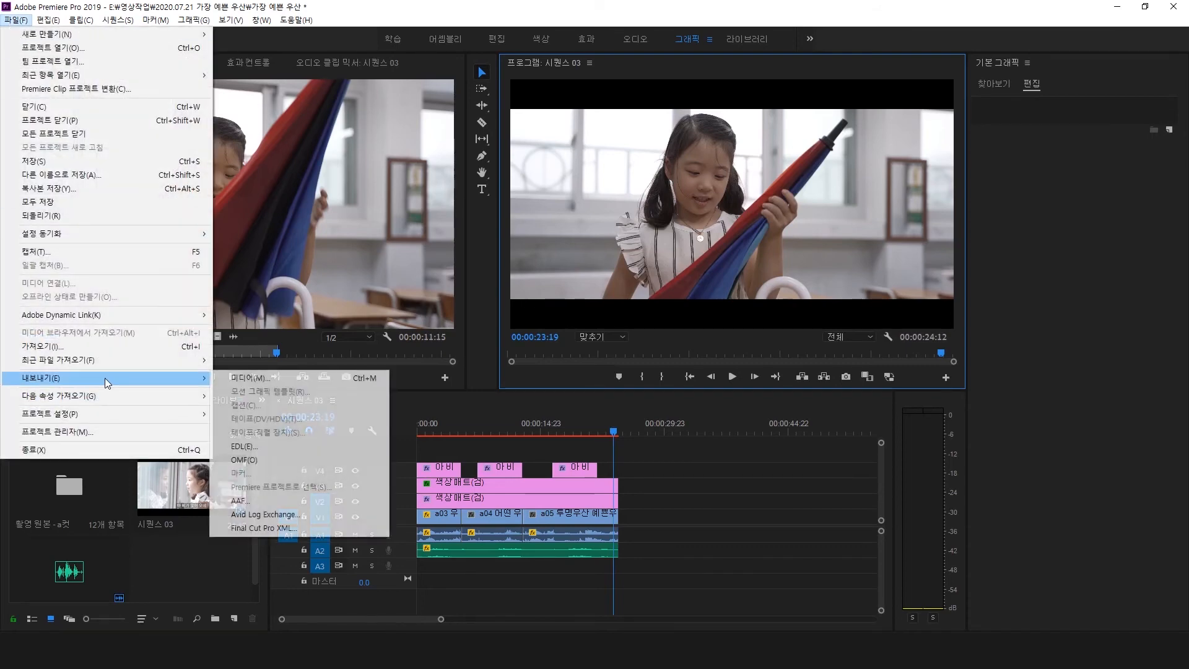
click(223, 377)
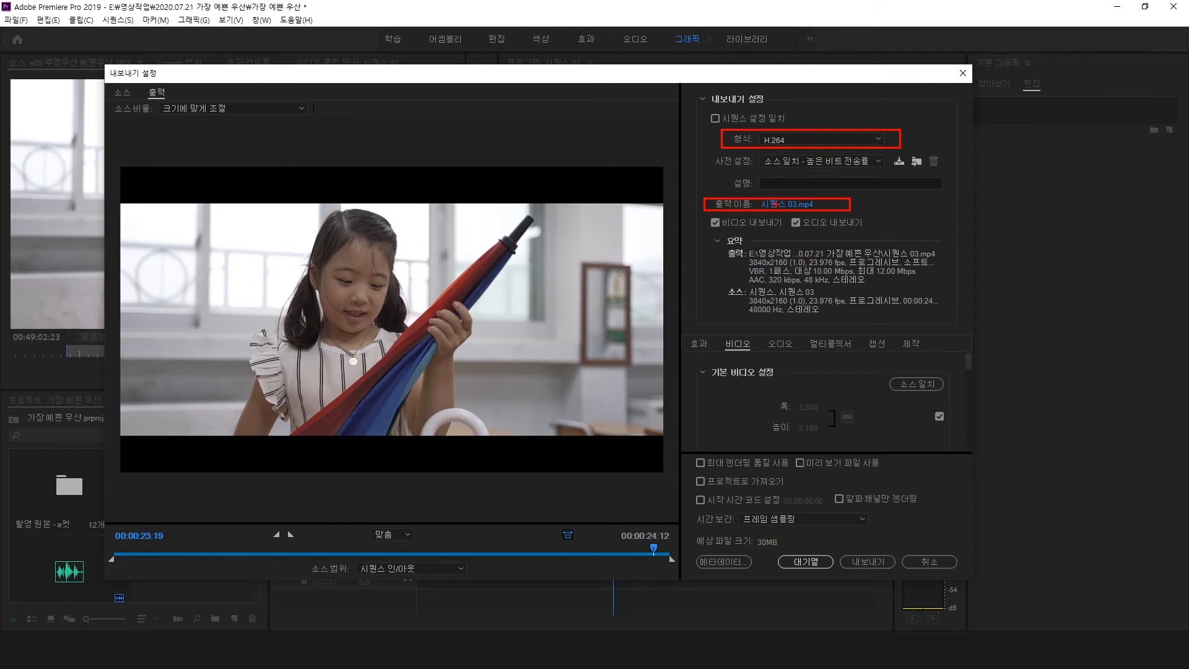
Choose the H.264 export format with the 소스 일치 - 높은 비트 전송률 preset
click(815, 140)
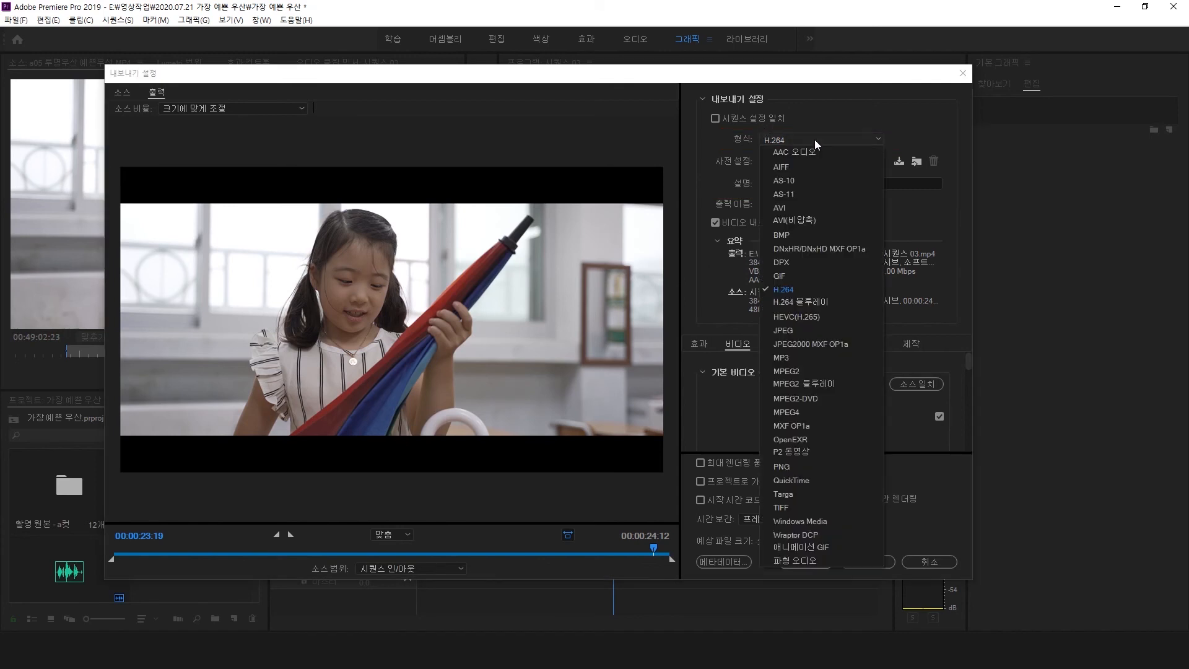
click(811, 288)
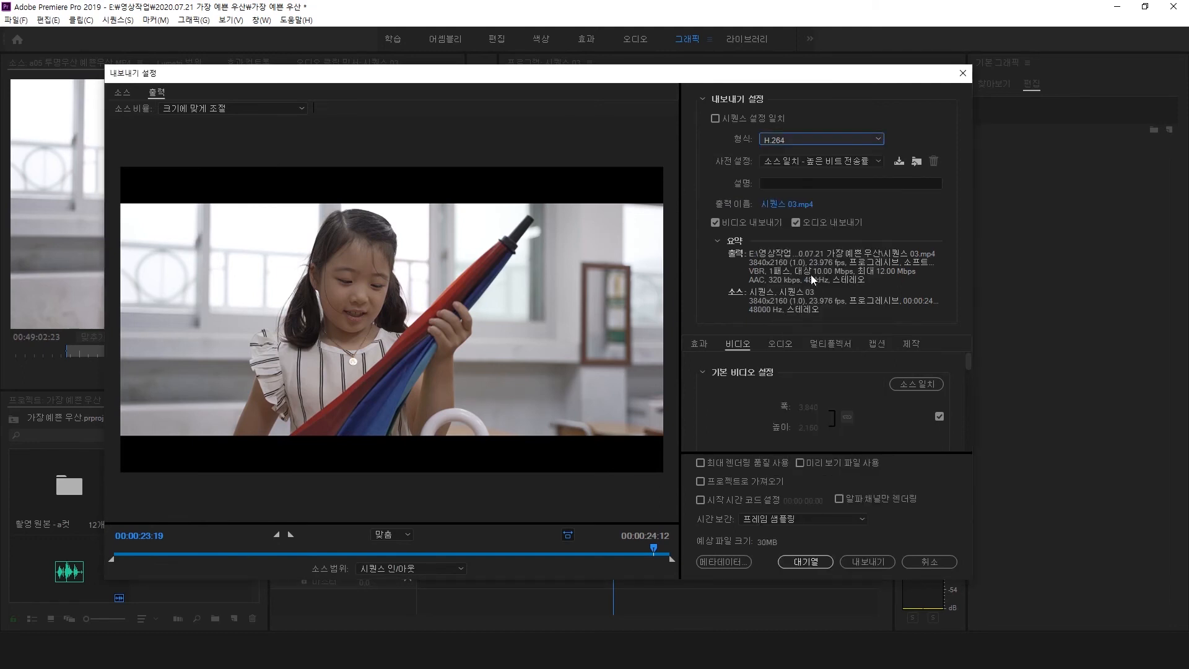
click(806, 162)
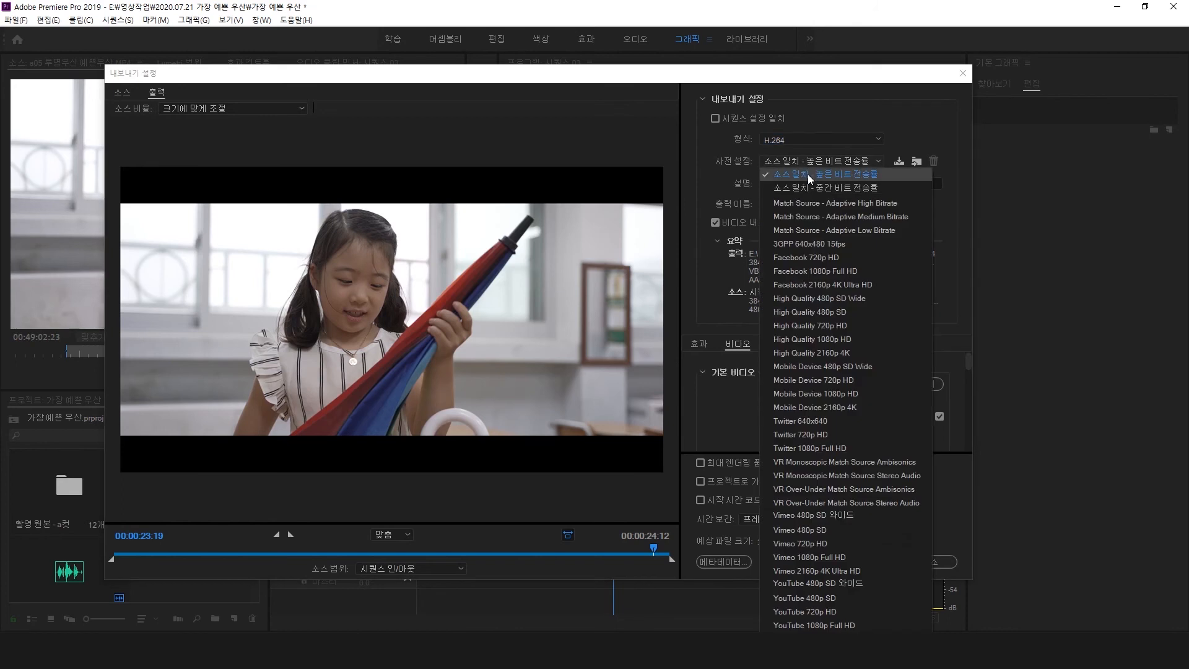
click(807, 174)
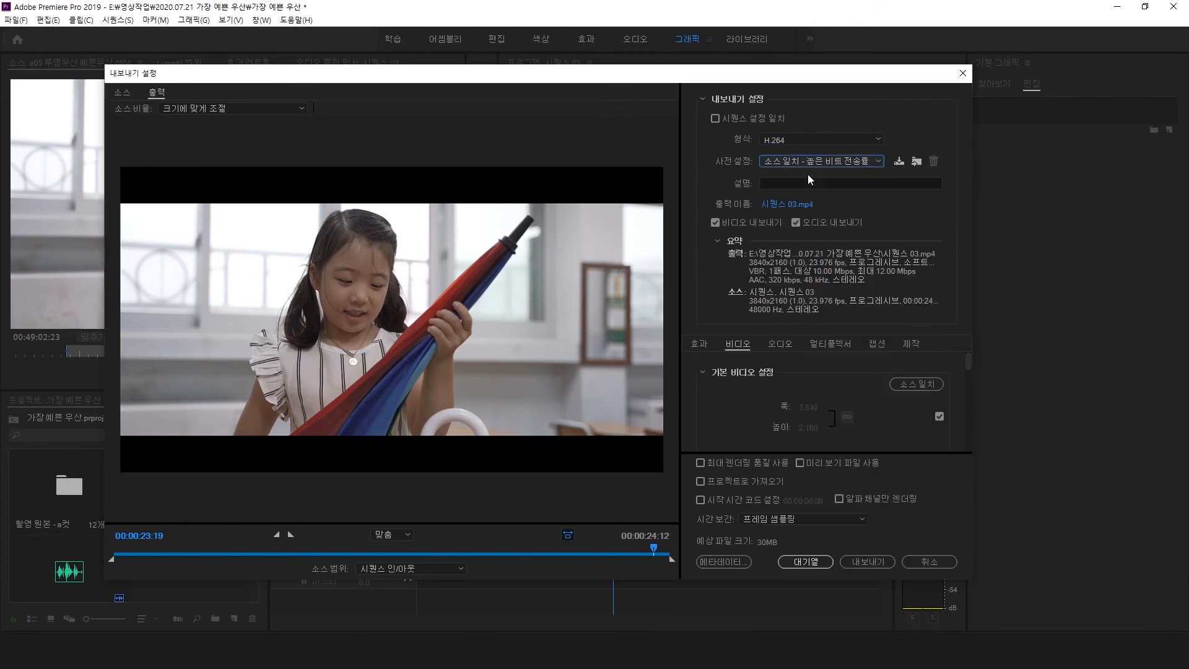
Set the export's output file name to 가장 예쁜 우산 in the 2020.07.21 가장 예쁜 우산 folder, replacing the existing MP4
click(776, 204)
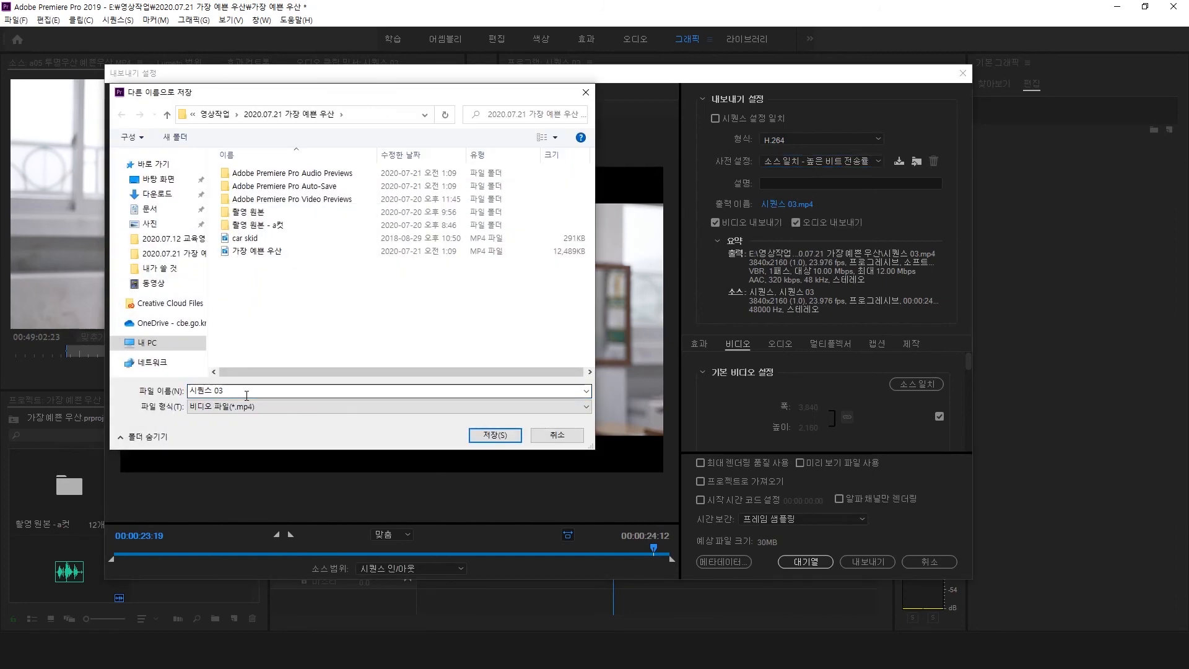
click(278, 390)
key(ctrl+a)
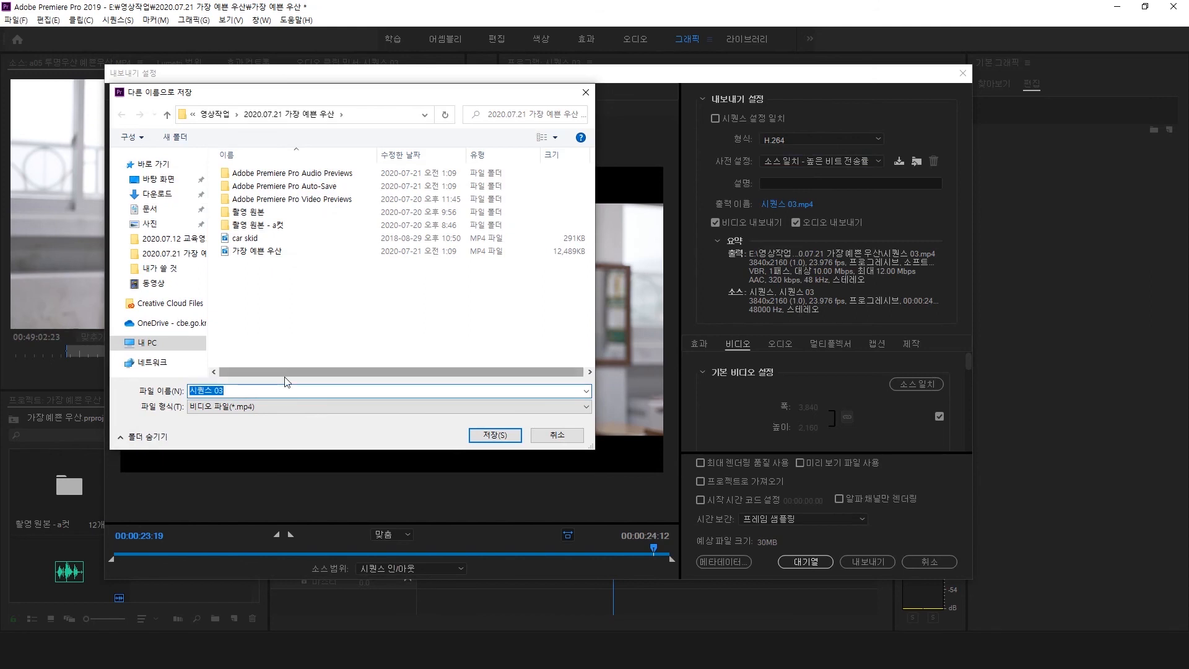
key(BackSpace)
text(가장 )
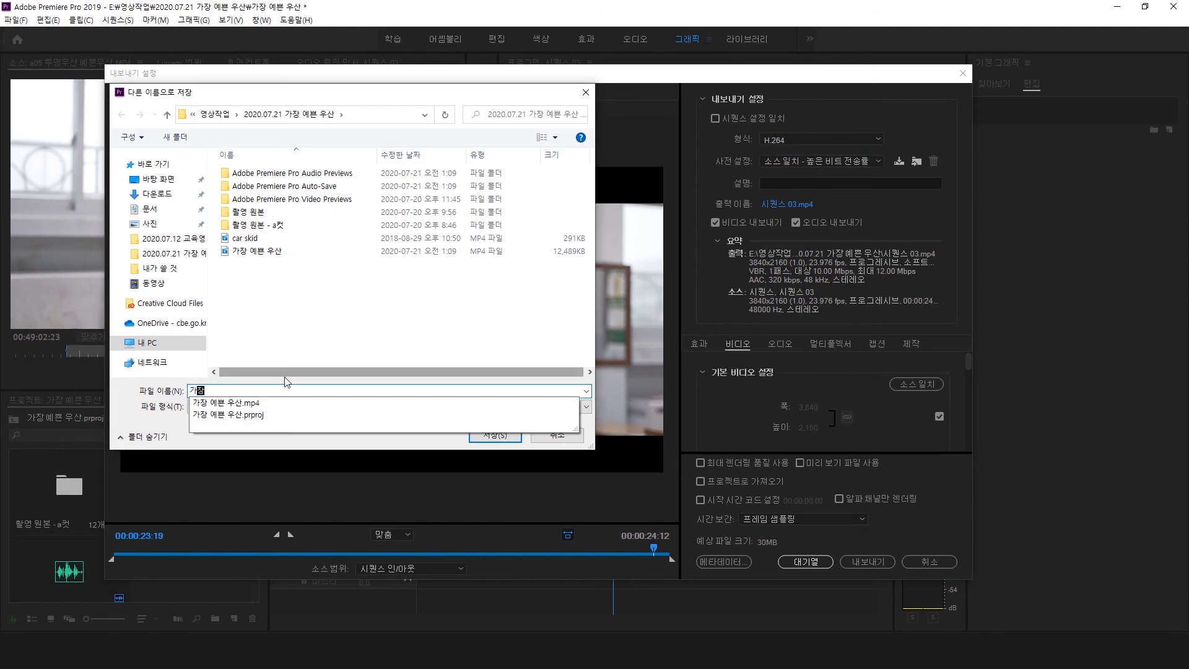
text(예쁜 우사)
click(478, 353)
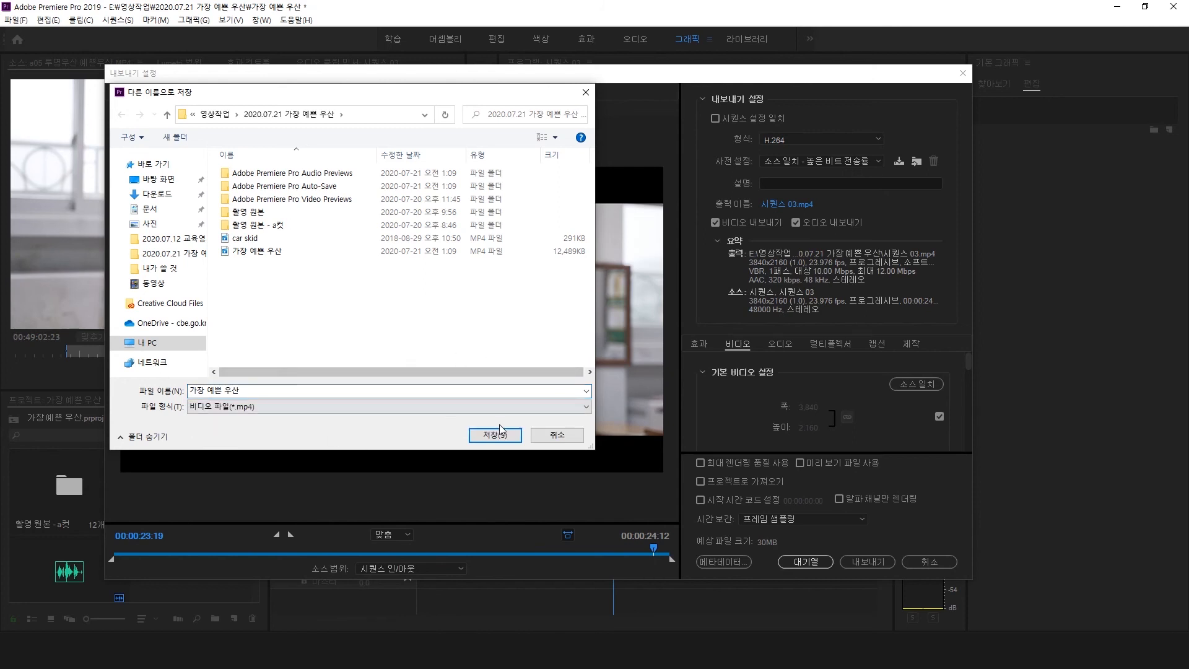
click(499, 433)
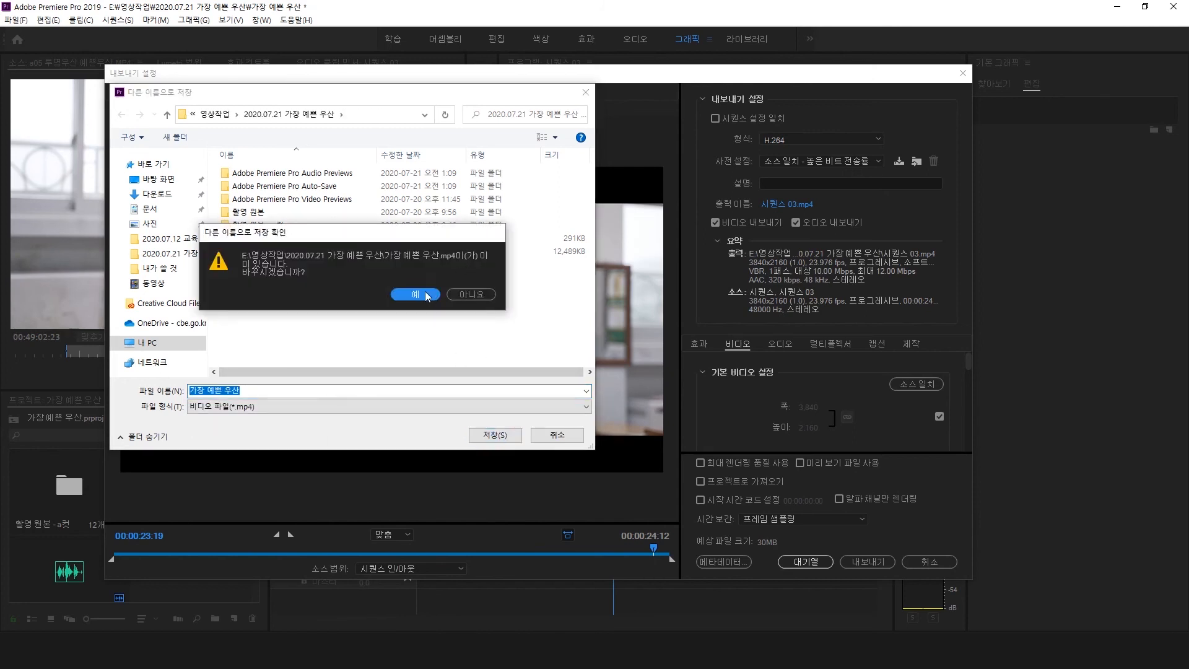
click(415, 294)
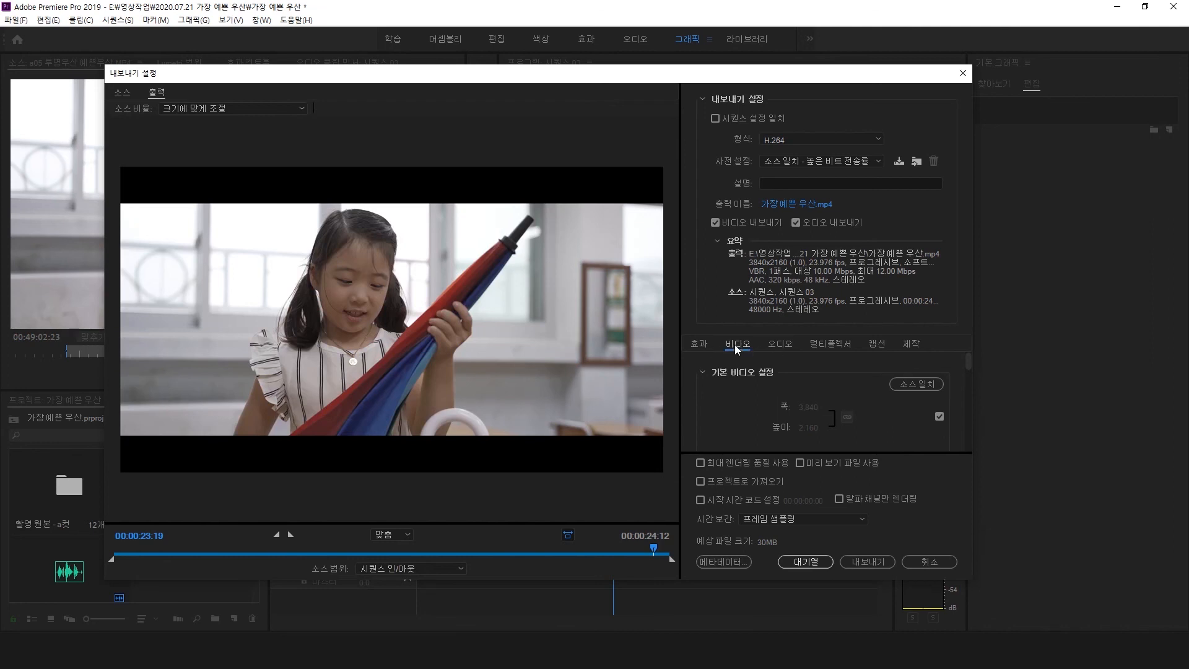
Review the video export settings down to the VR video options and start exporting the sequence
drag(964, 372, 963, 428)
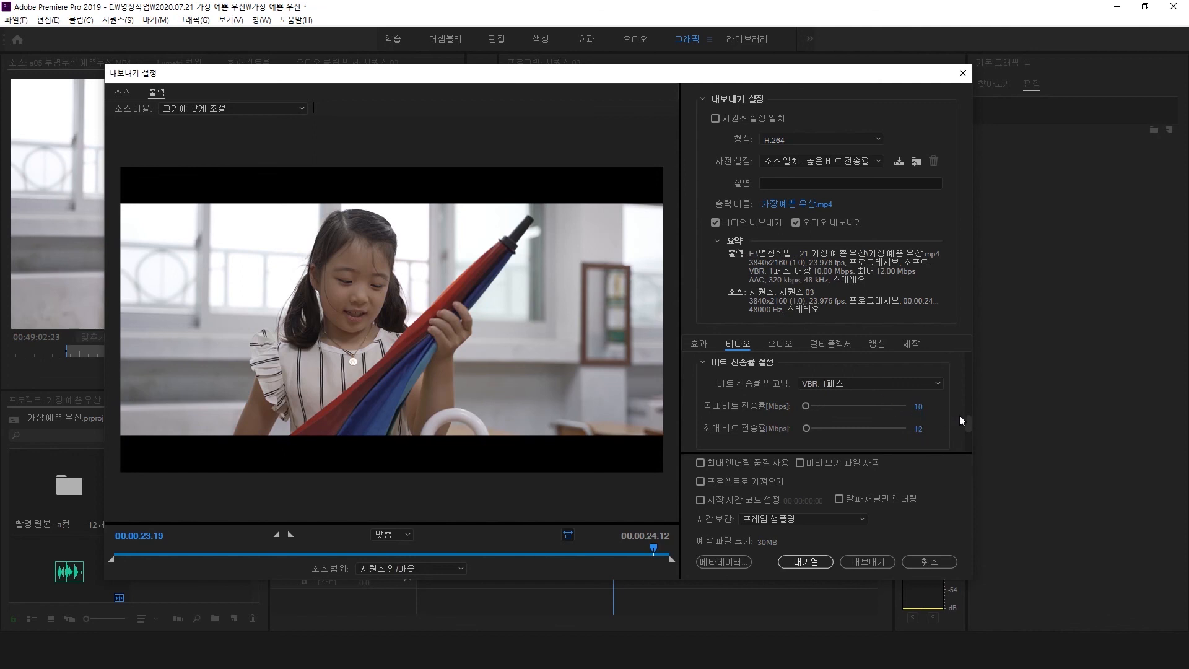
drag(967, 423, 969, 442)
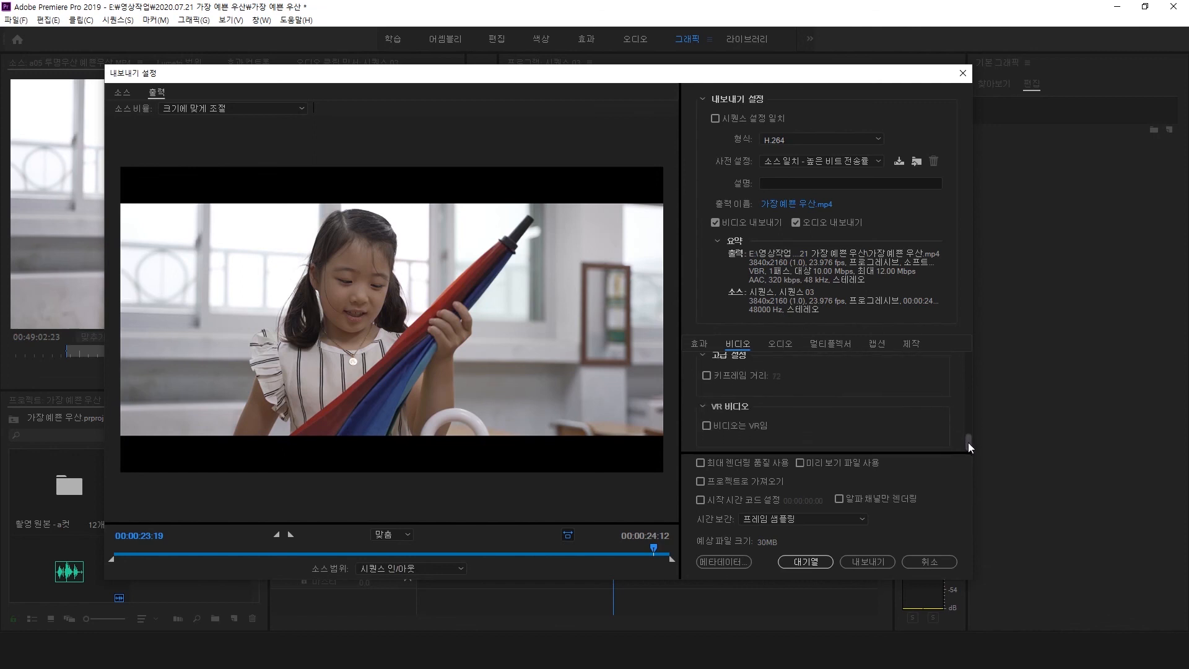
click(885, 563)
click(605, 344)
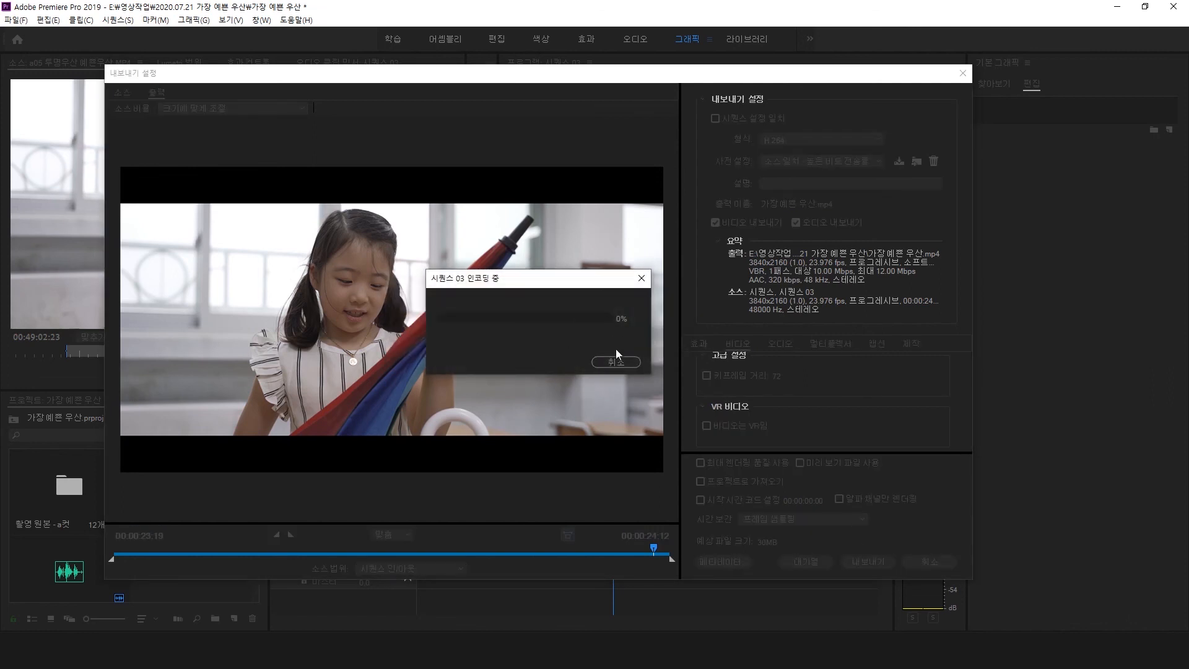